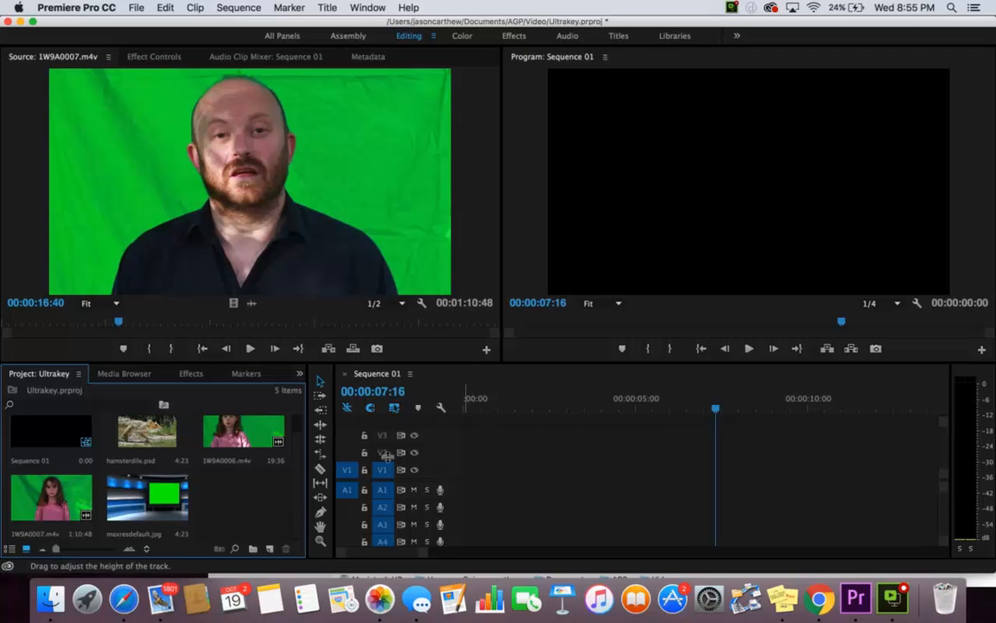
click(379, 469)
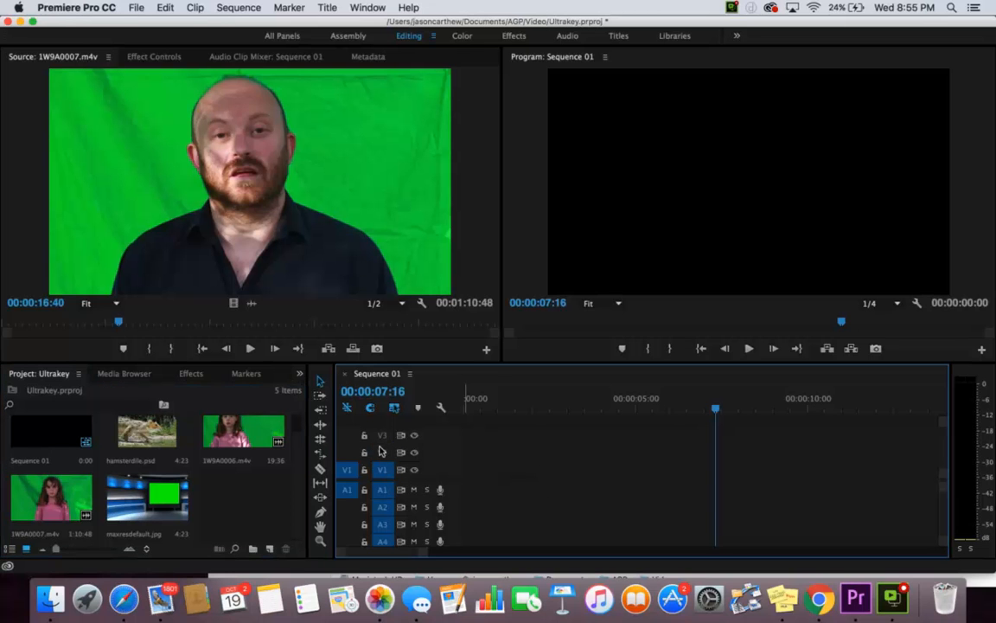
click(381, 436)
click(381, 435)
click(381, 469)
click(218, 509)
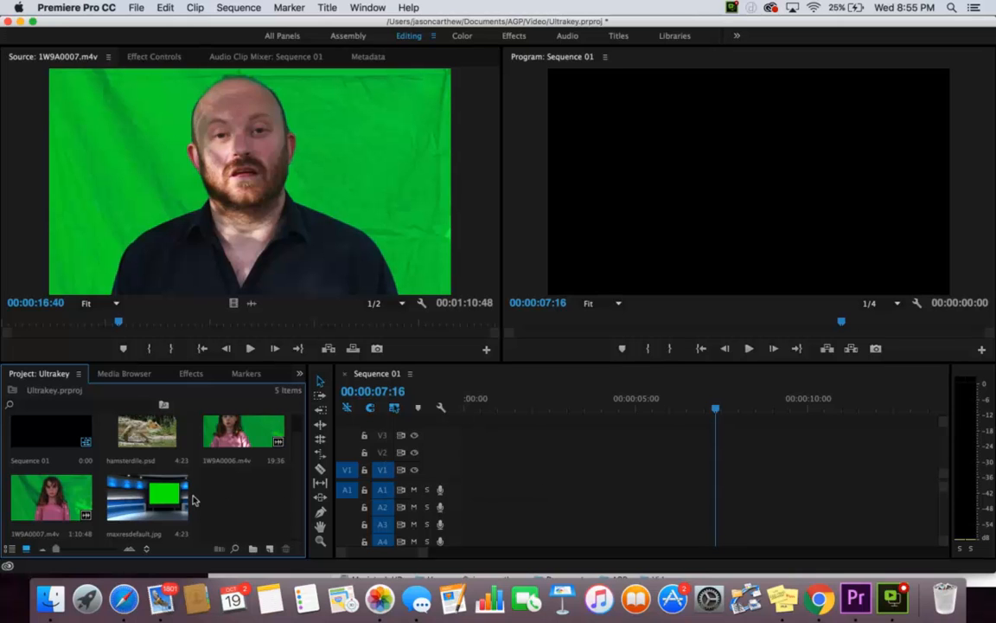
click(325, 136)
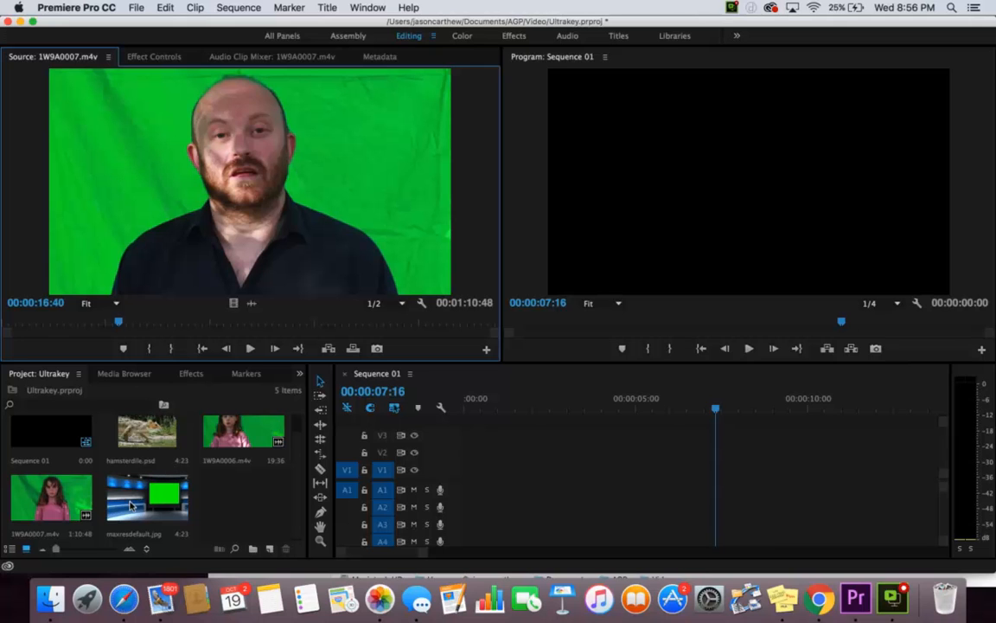
- Place the studio background maxresdefault.jpg at the start of track V1 and extend it to about 10 seconds
drag(117, 504, 472, 468)
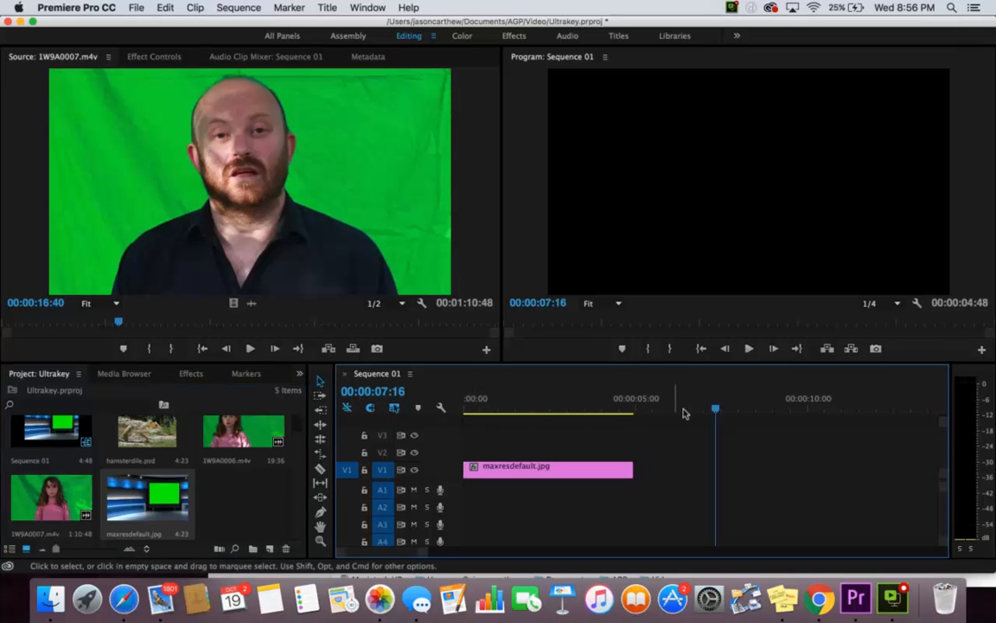
drag(715, 407, 534, 418)
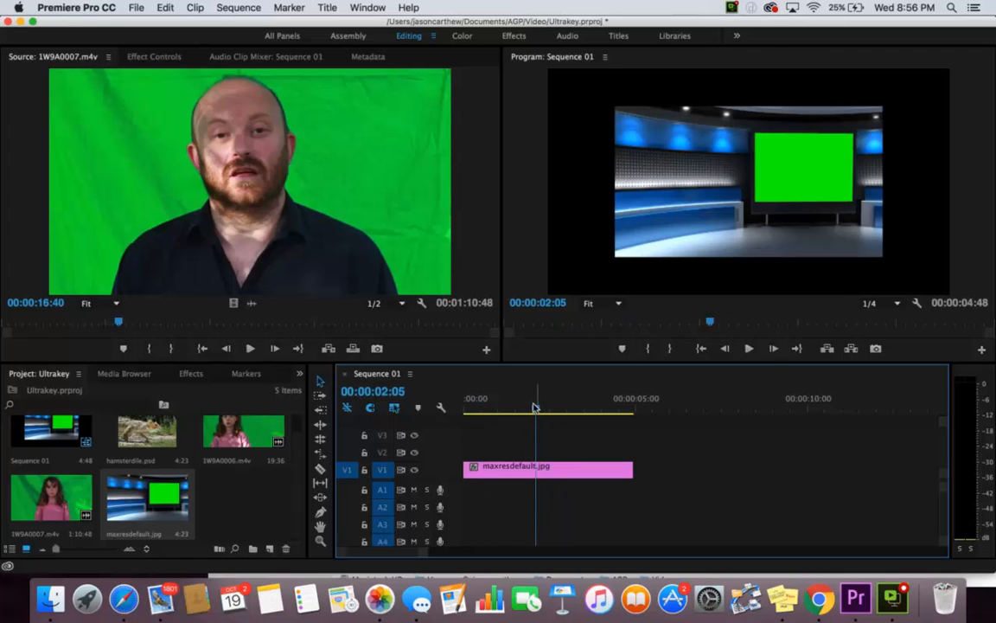
drag(534, 407, 461, 408)
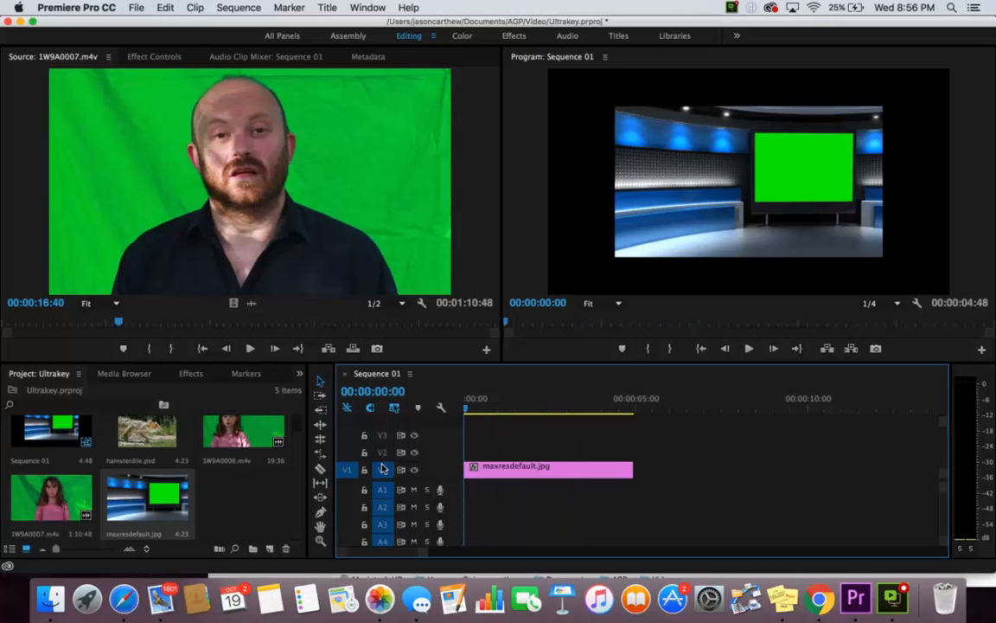
drag(621, 465, 807, 465)
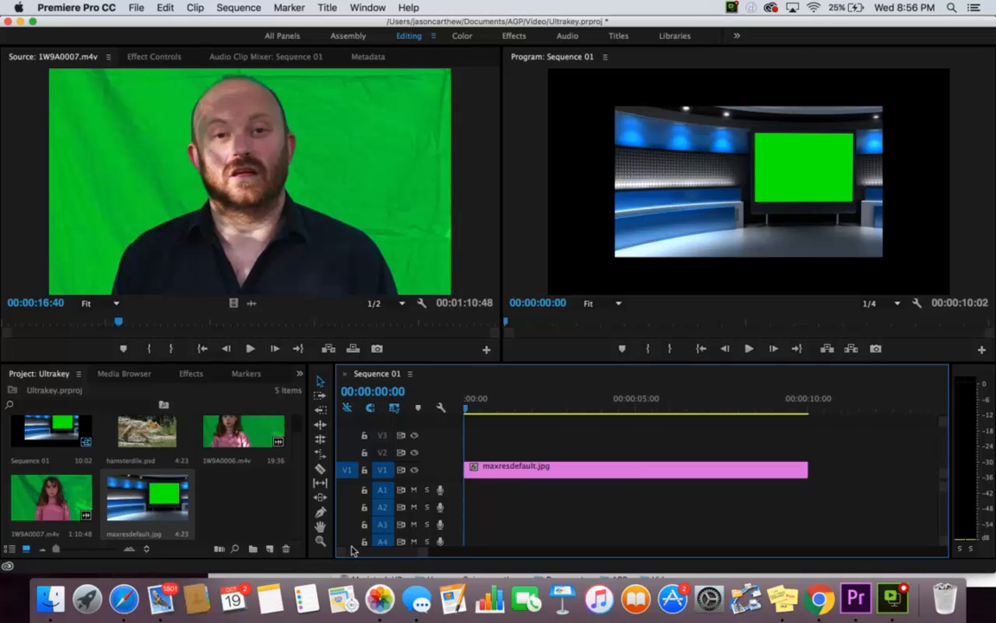
drag(419, 554, 573, 540)
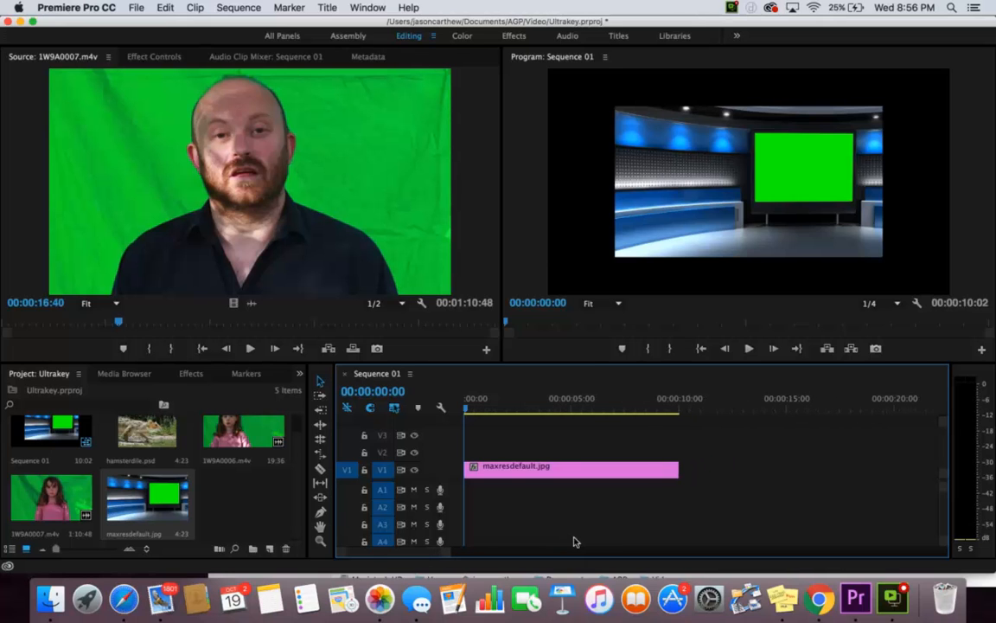
click(488, 469)
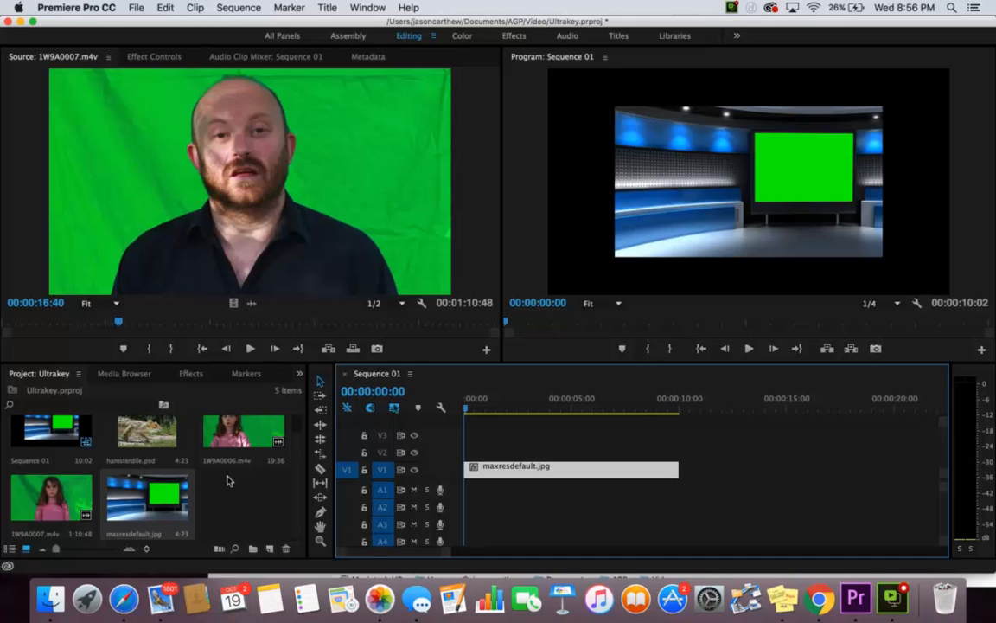
- Open 1W9A0007.m4v as the source clip and mark its In point at 00:00:16:45 and Out point at 00:00:54:08
double_click(43, 498)
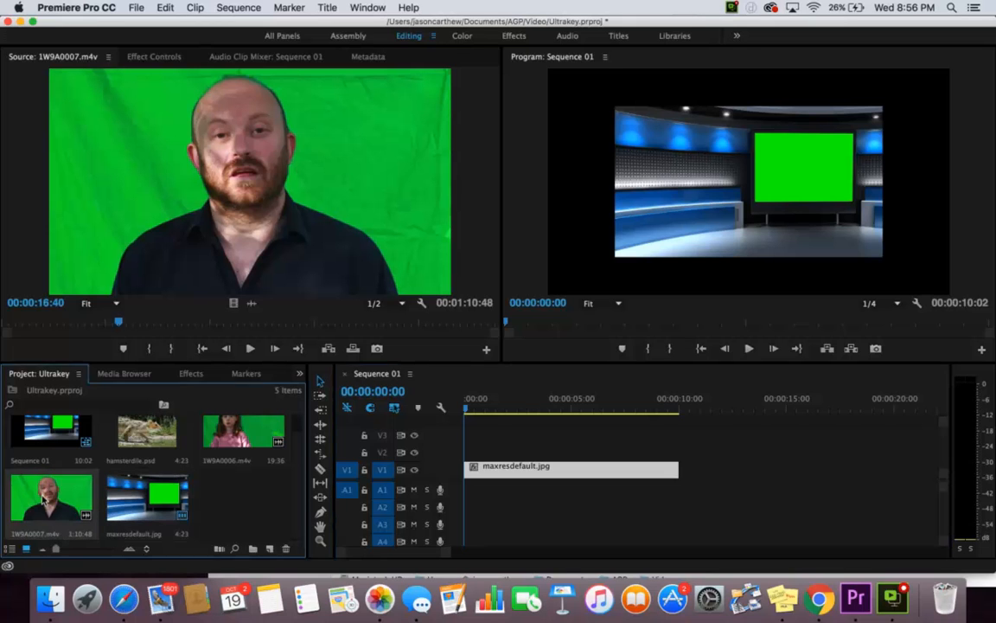
mouse_move(116, 320)
mouse_down()
mouse_move(8, 319)
mouse_move(119, 320)
mouse_up()
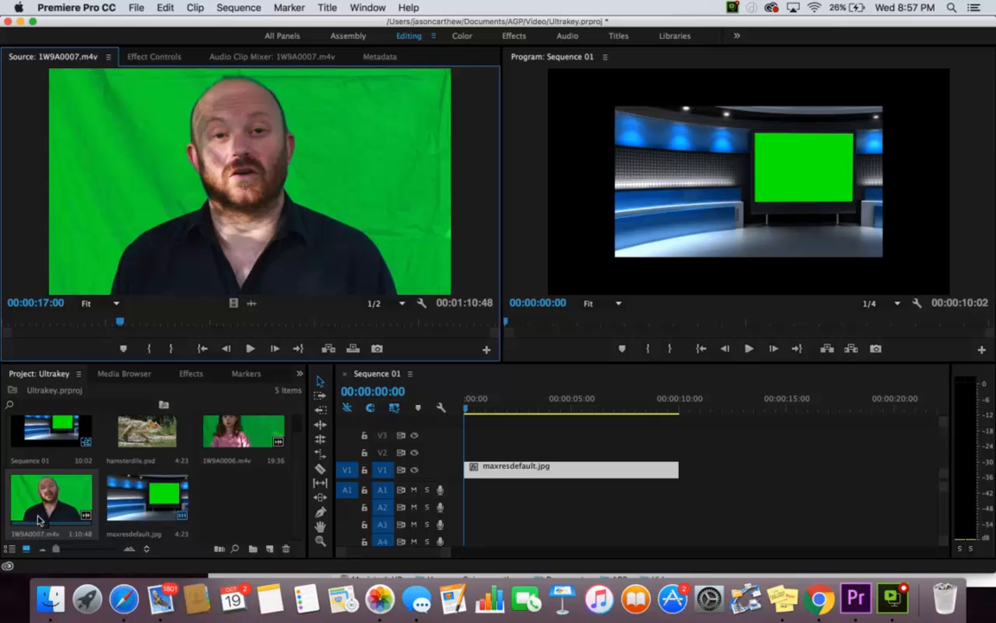
mouse_move(120, 322)
mouse_down()
mouse_move(98, 318)
mouse_move(110, 320)
mouse_up()
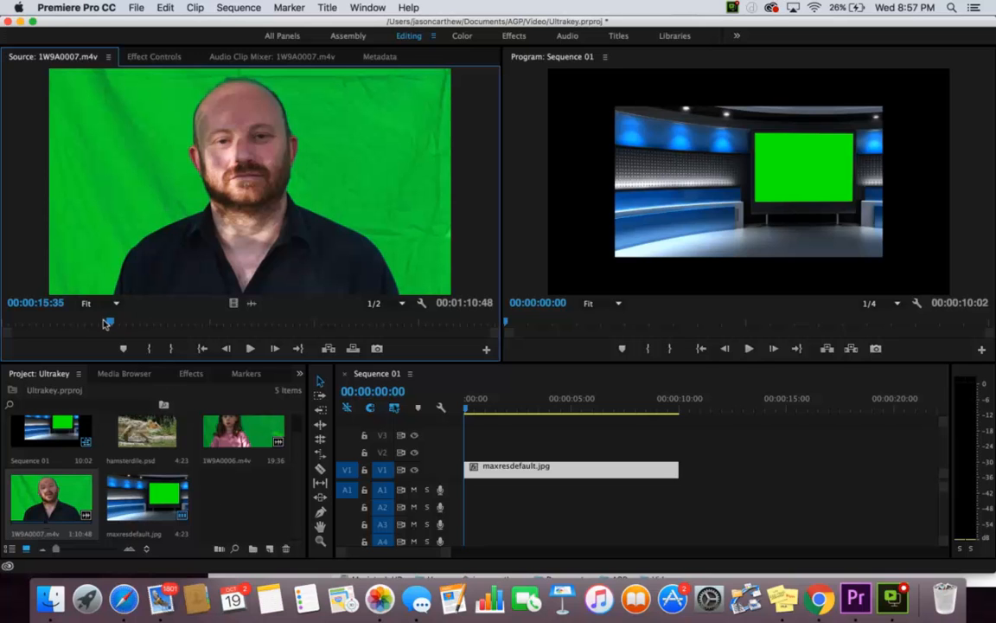
drag(111, 322, 116, 322)
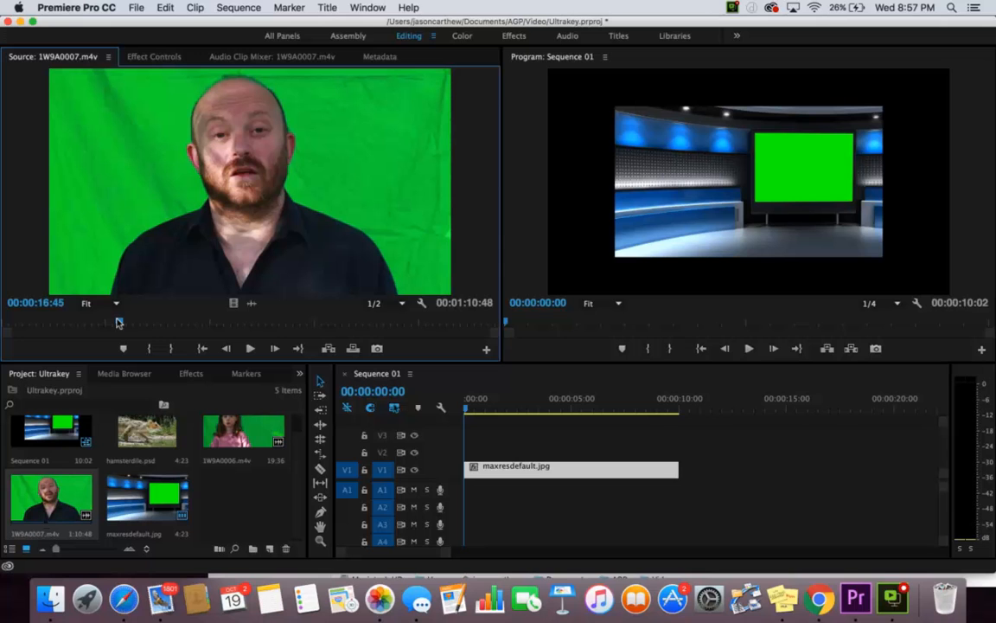
key(i)
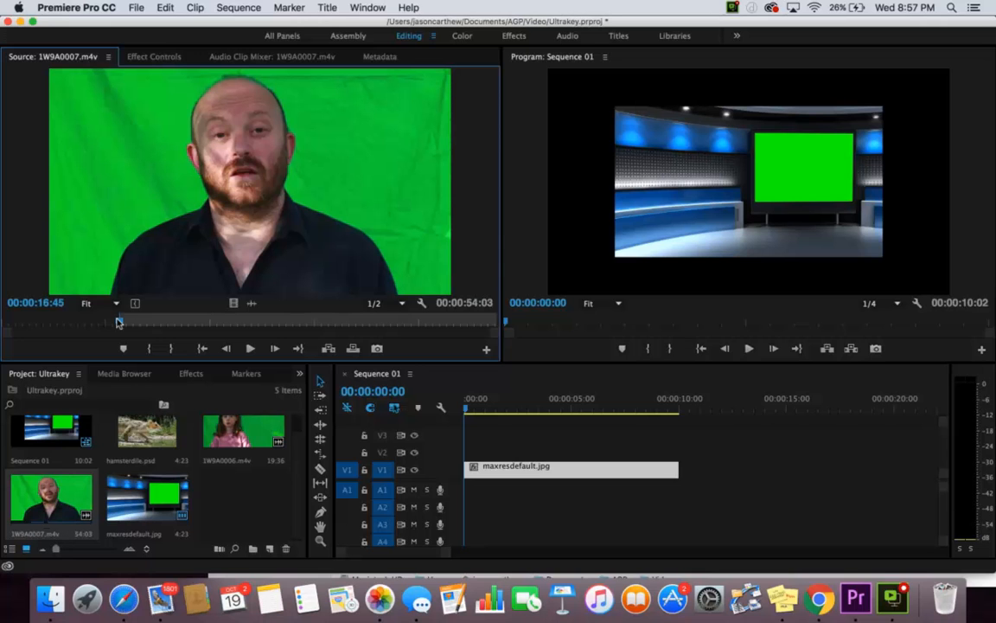
drag(118, 322, 376, 318)
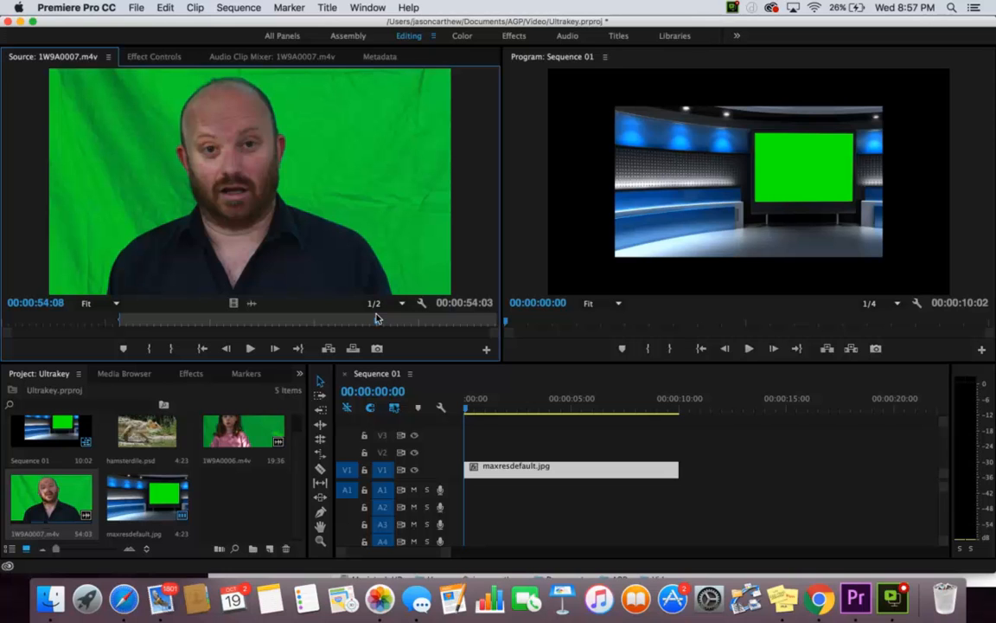
key(o)
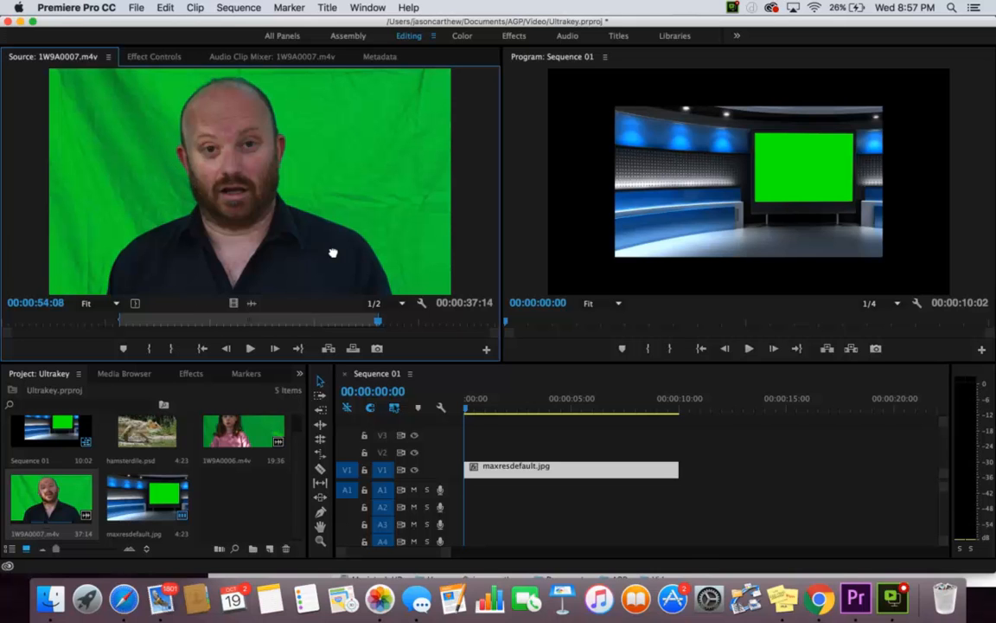
- Place the marked section of 1W9A0007.m4v at the start of track V2 and extend the background image to match its length
drag(475, 386, 473, 456)
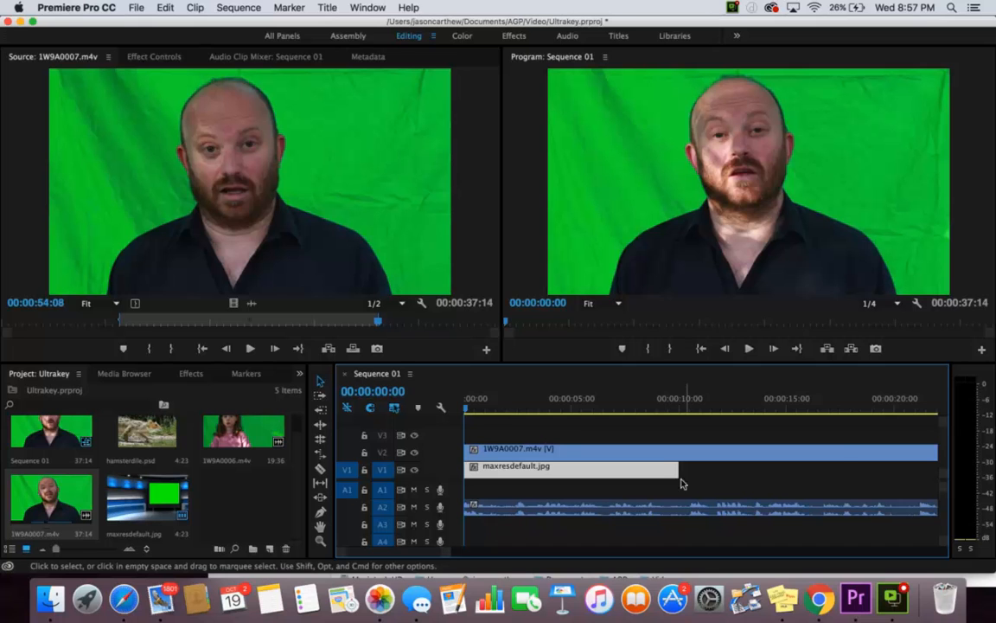
drag(441, 551, 502, 547)
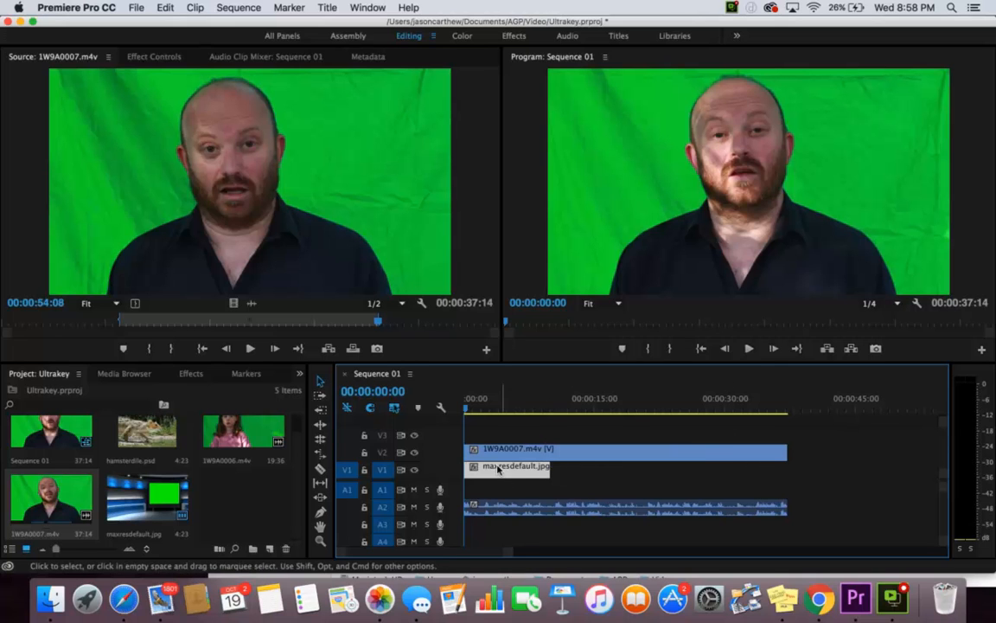
drag(537, 464, 785, 462)
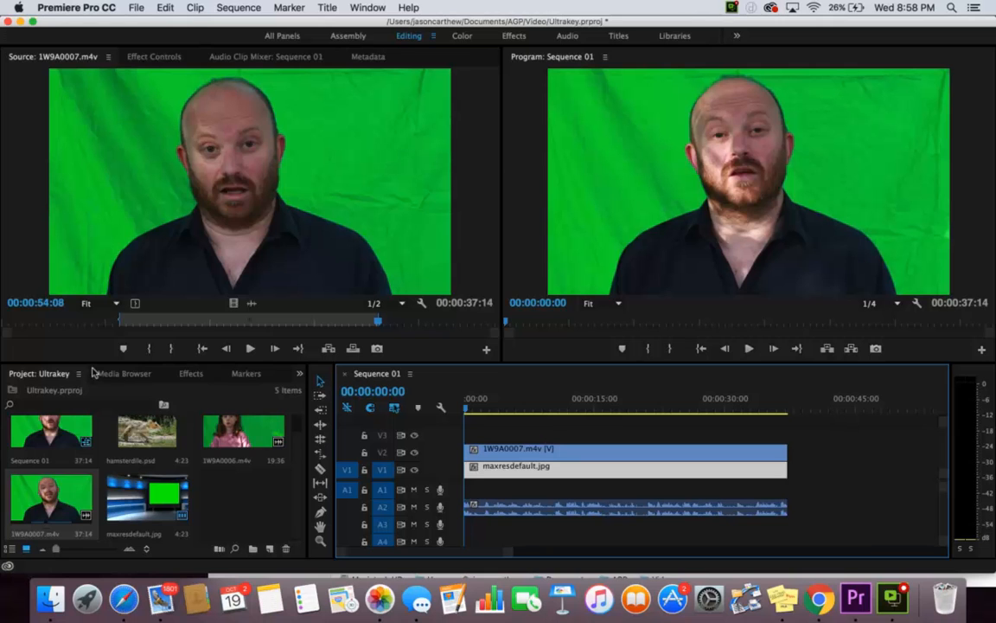
- Look through the Keying group of the video effects to locate Ultra Key
click(117, 372)
click(190, 373)
click(127, 373)
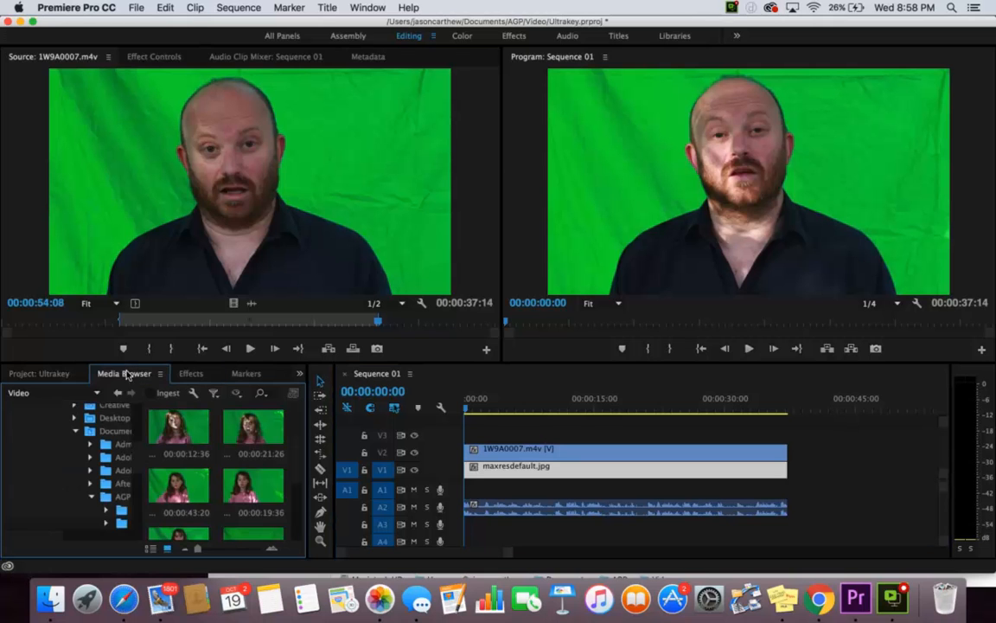
click(64, 375)
click(191, 374)
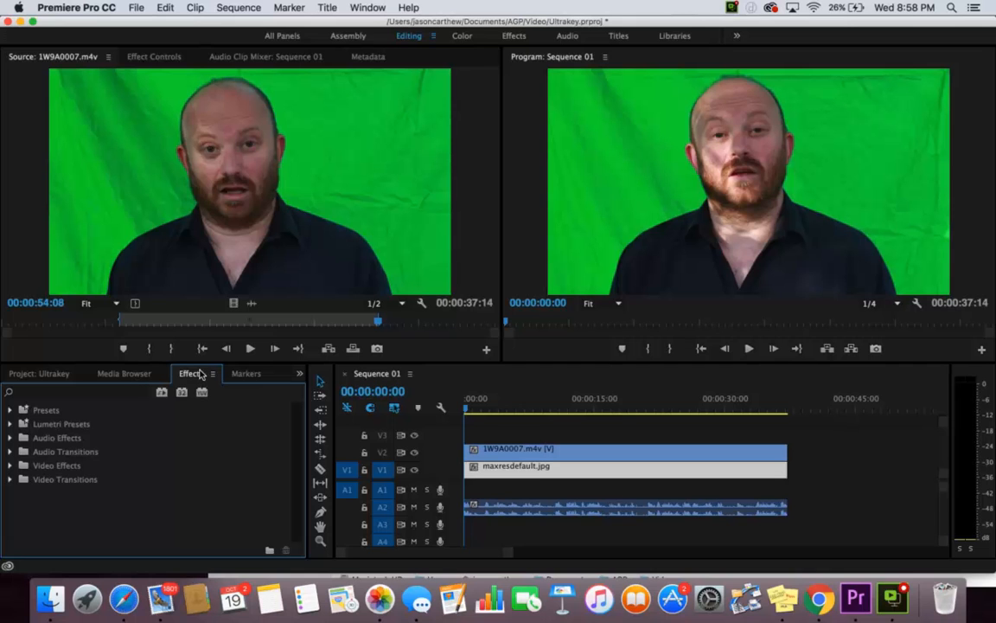
click(10, 465)
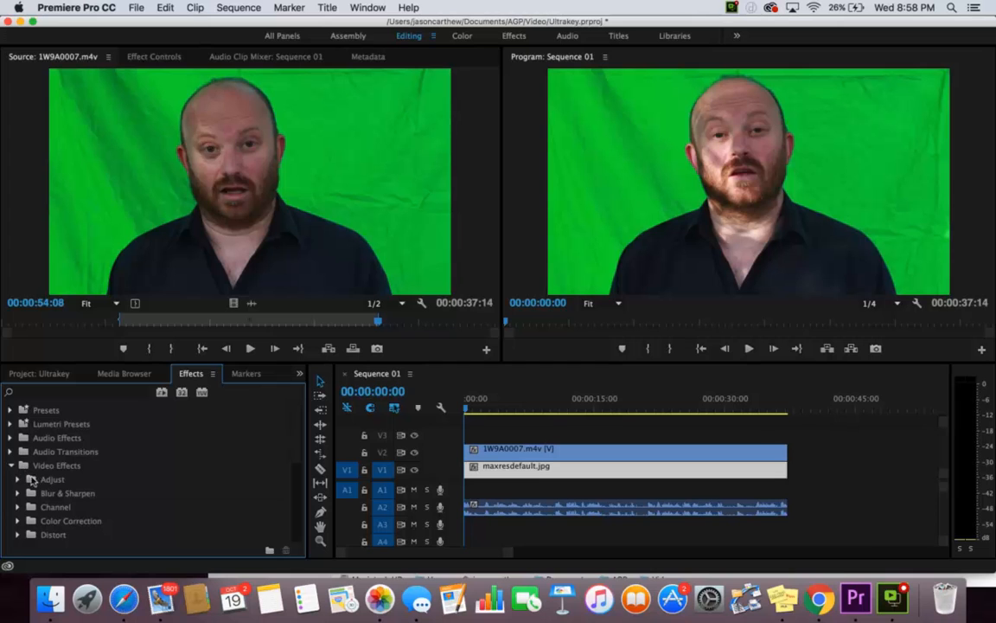
scroll(44, 478, down, 3)
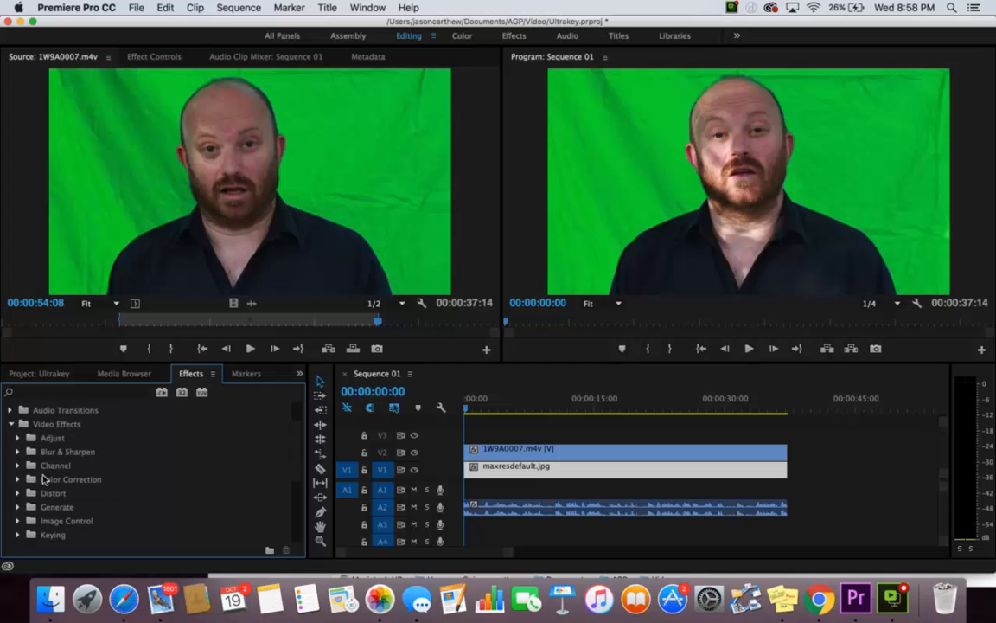
scroll(43, 478, down, 1)
click(16, 518)
scroll(66, 511, down, 9)
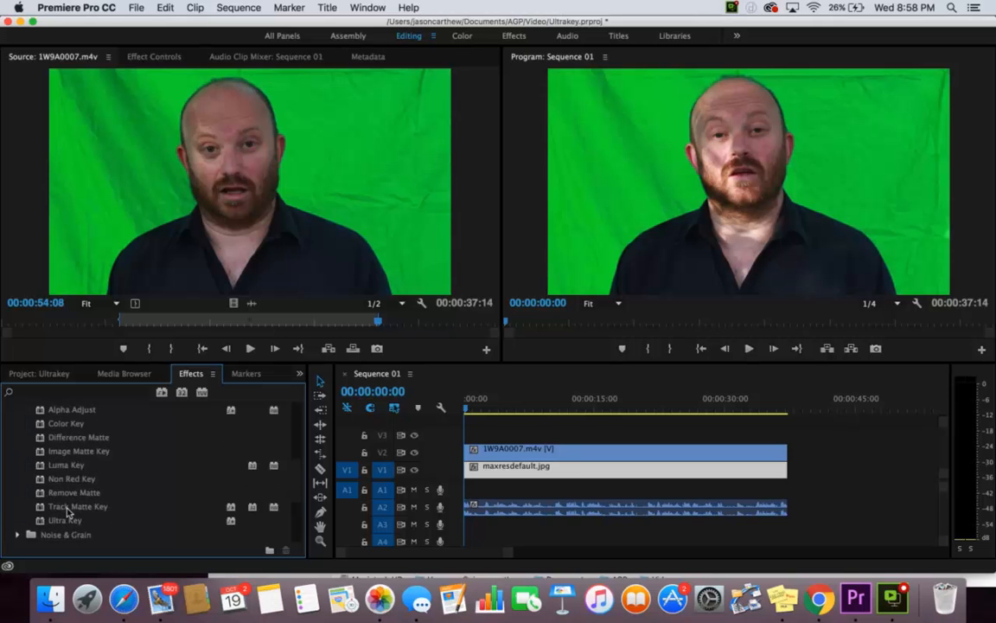
scroll(67, 511, down, 1)
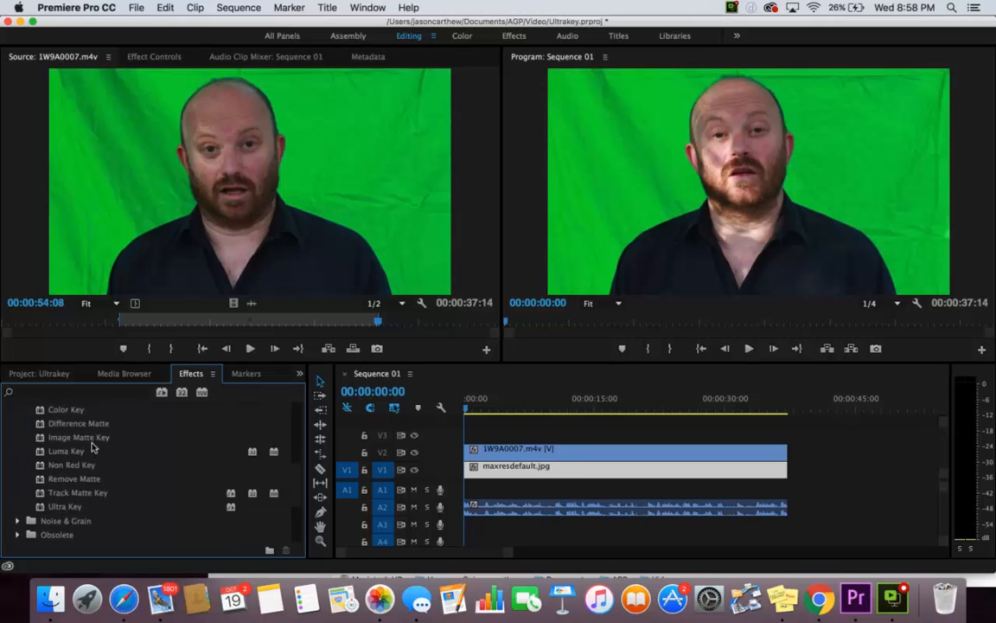
scroll(91, 444, up, 15)
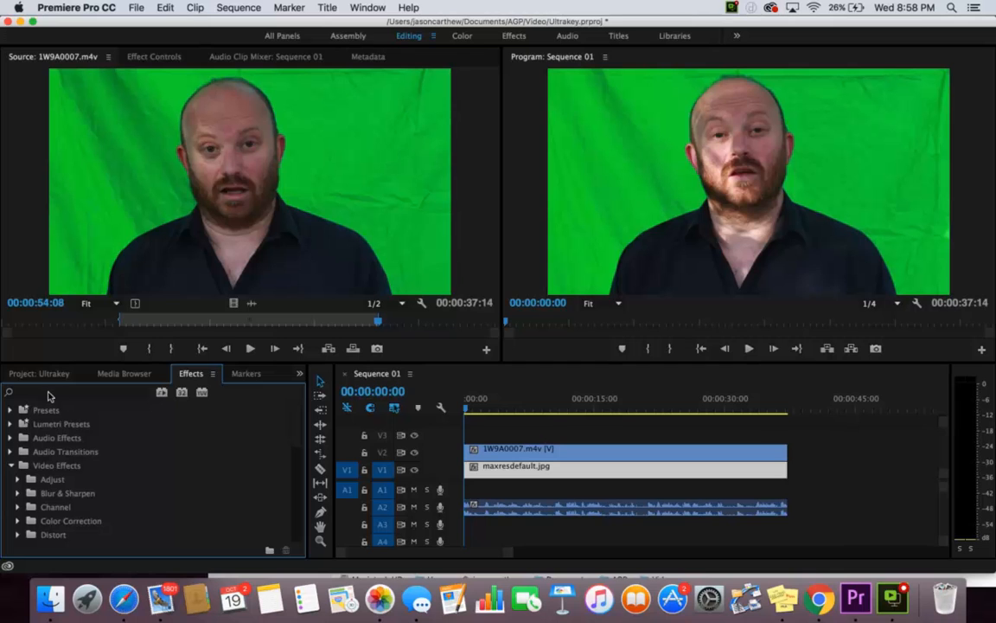
- Search the effects for "ultra", apply Ultra Key to the 1W9A0007.m4v clip on V2, and briefly play the sequence from the start
click(50, 391)
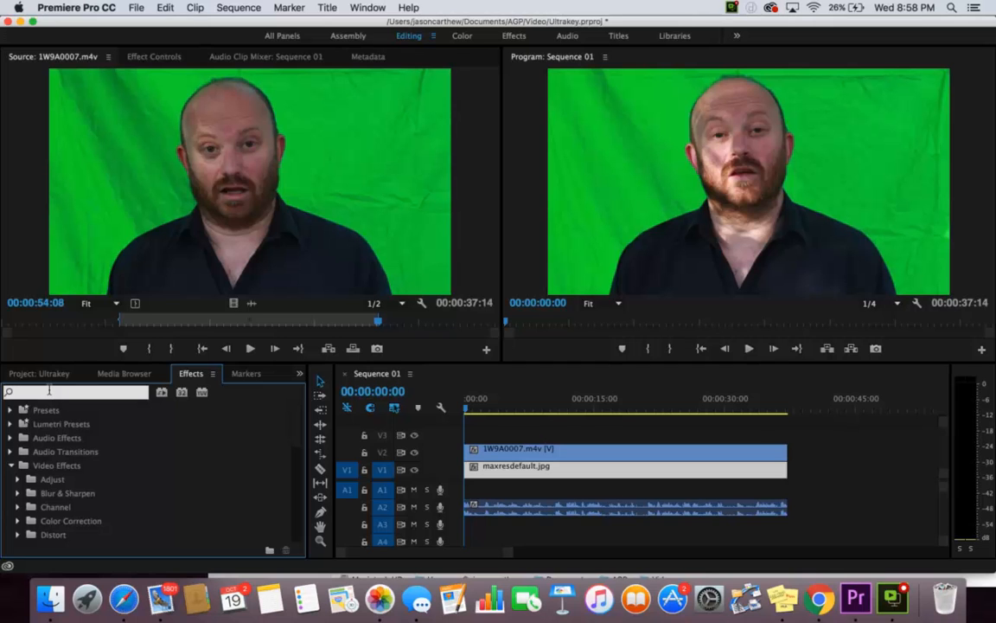
text(ultra)
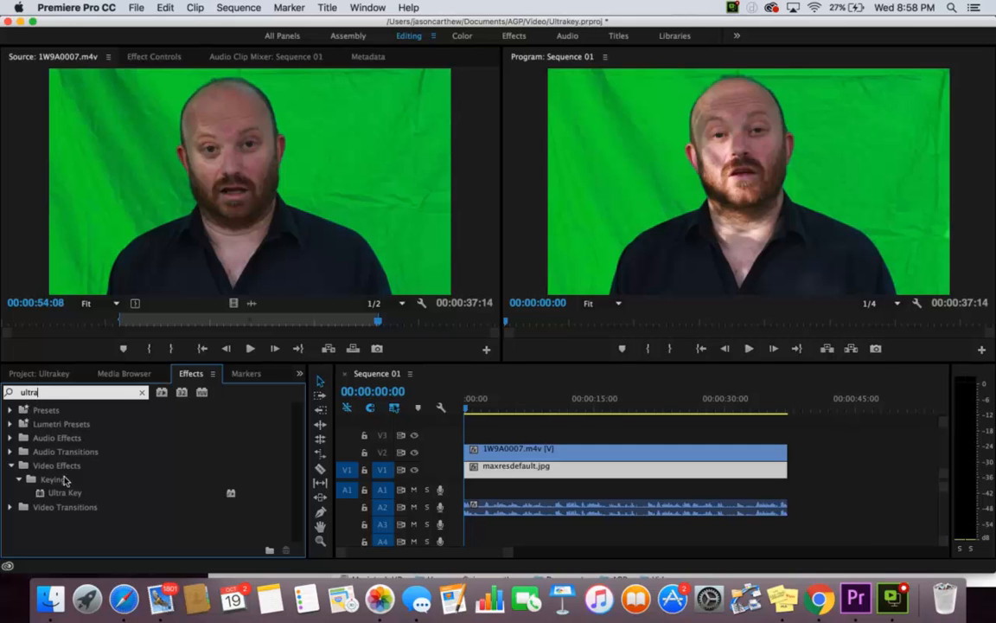
click(49, 492)
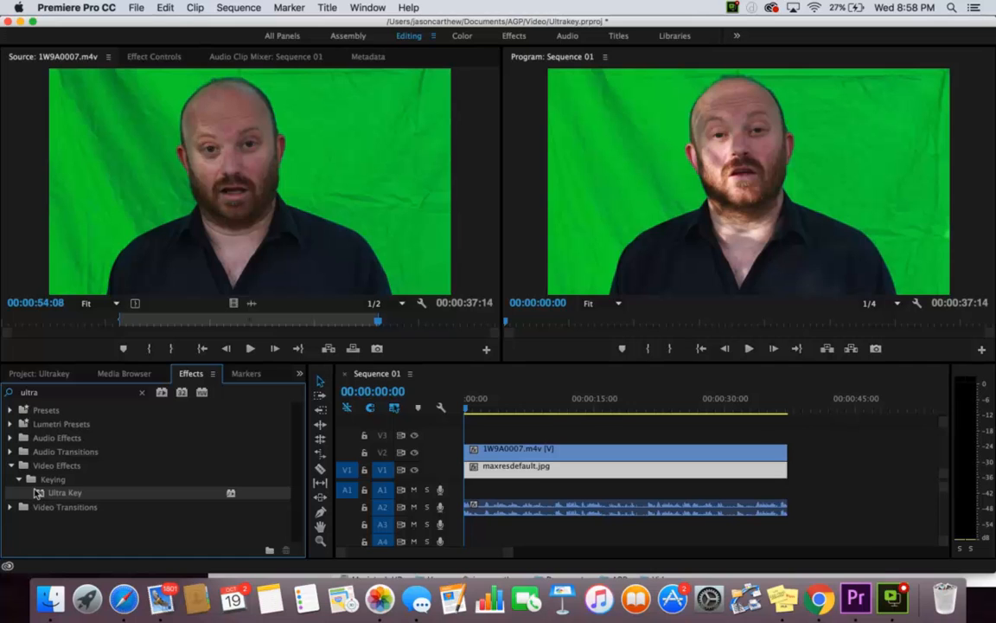
drag(38, 492, 518, 449)
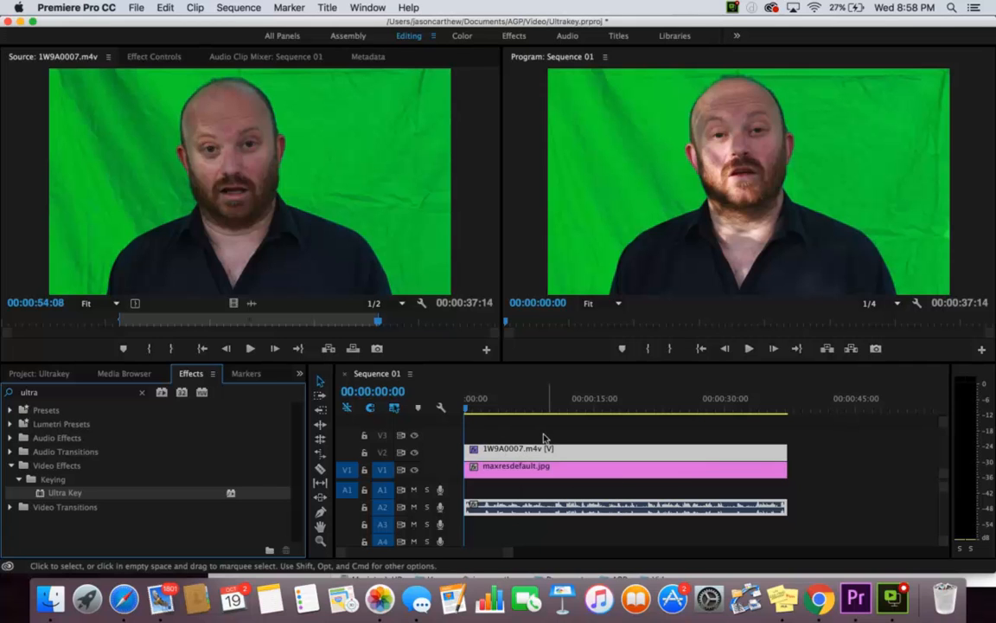
key(space)
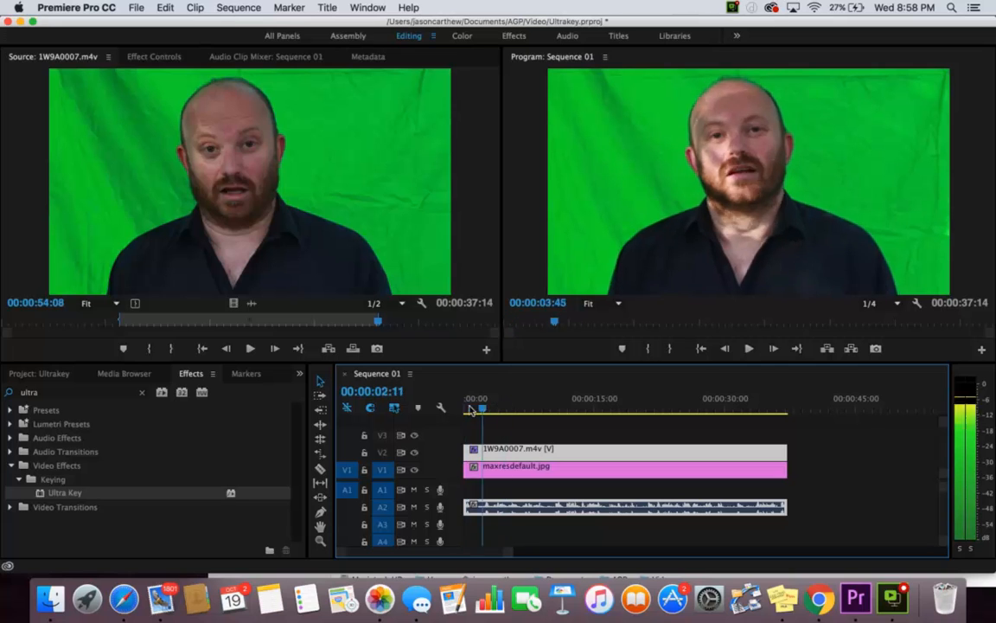
click(459, 408)
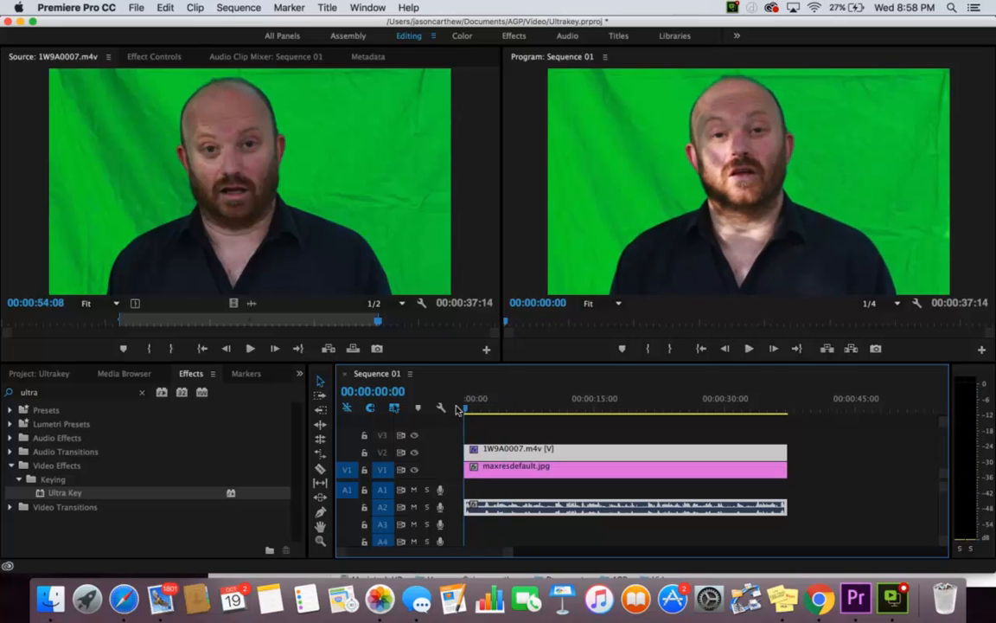
- Select the 1W9A0007.m4v clip on V2 and show its effect settings, including Ultra Key
double_click(516, 451)
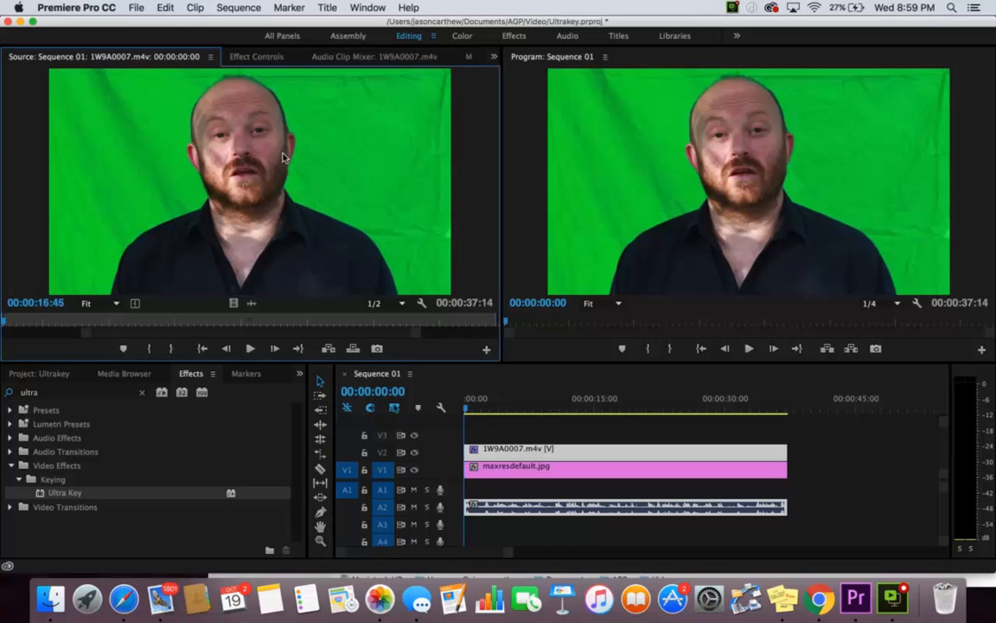
click(521, 467)
click(523, 447)
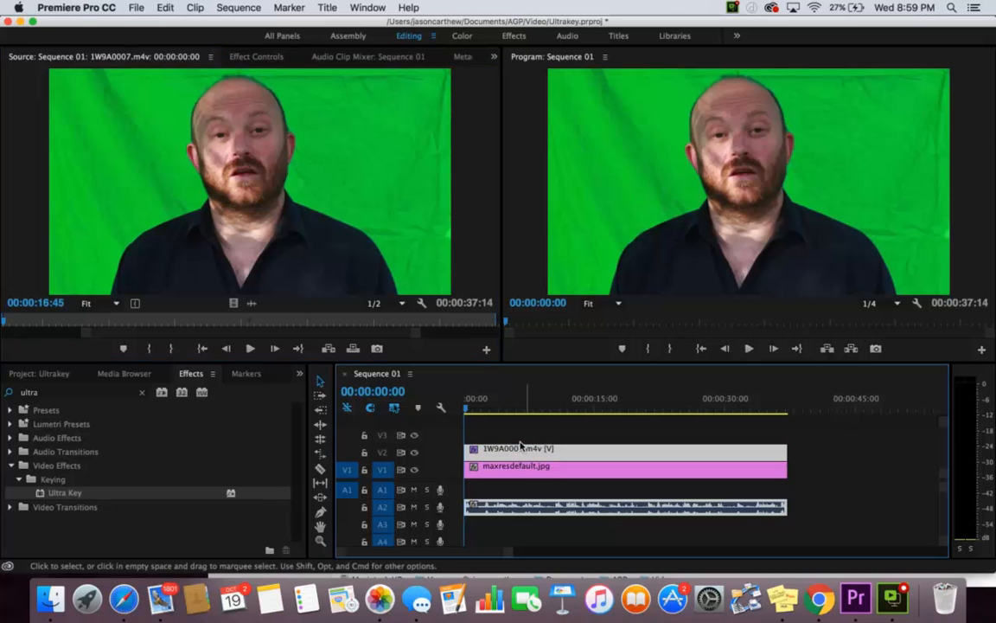
click(246, 57)
click(173, 54)
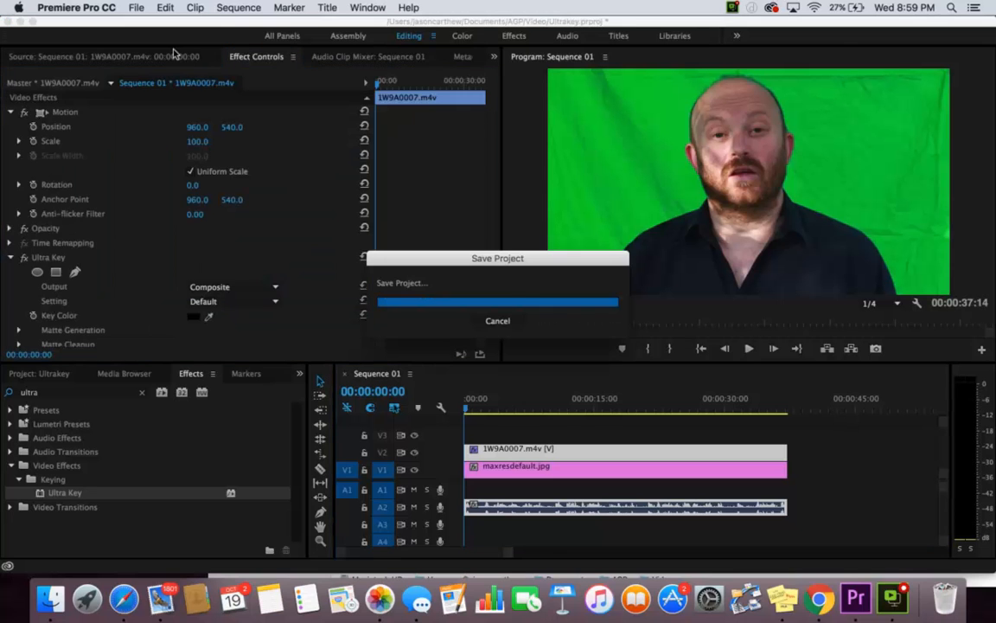
- Sample the green backdrop beside the presenter as the Ultra Key key color for the 1W9A0007.m4v clip
click(246, 56)
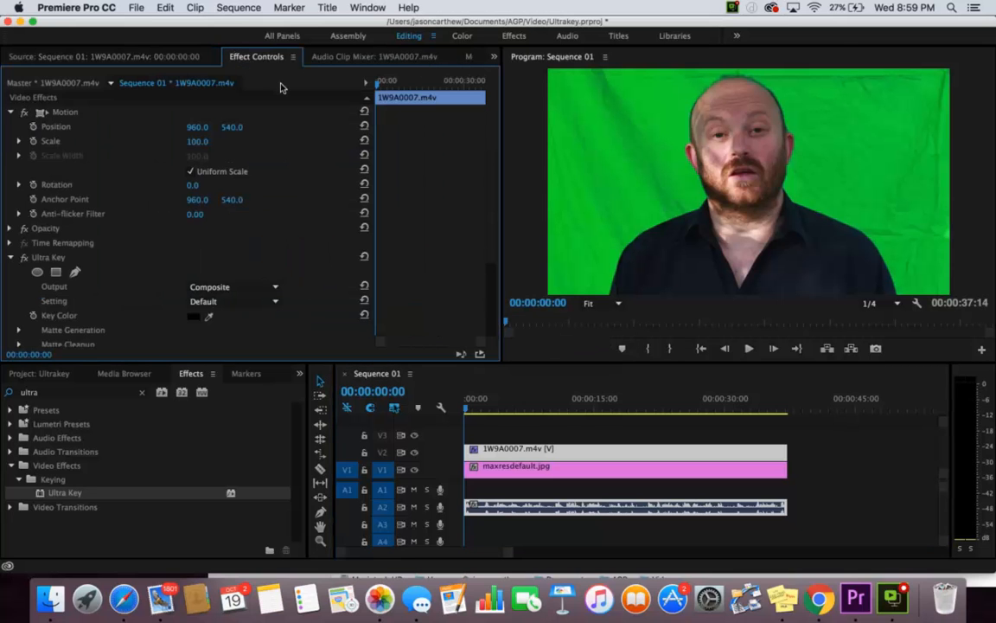
click(160, 52)
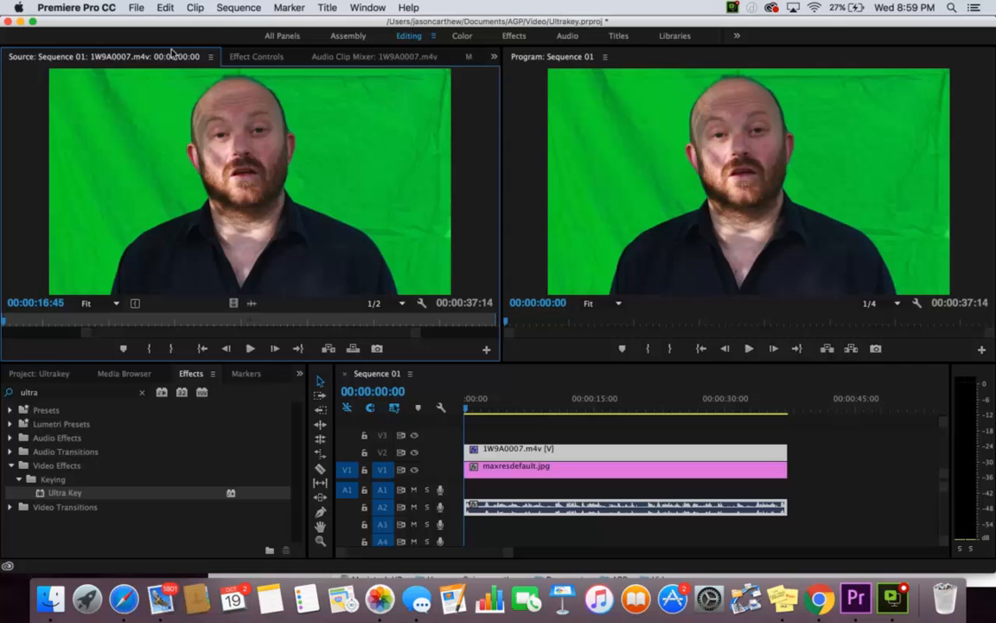
click(218, 49)
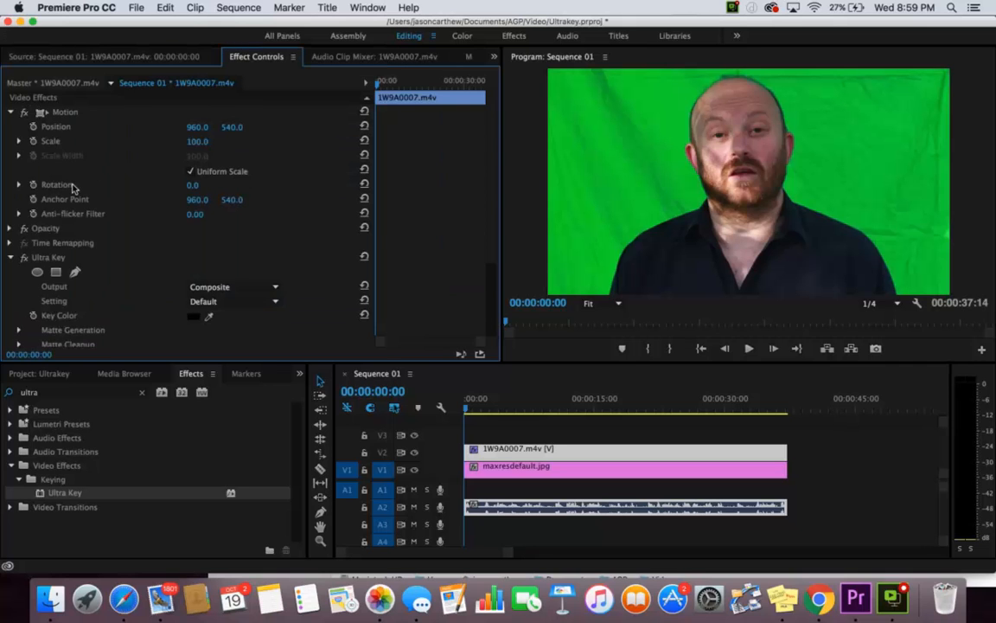
scroll(73, 188, down, 5)
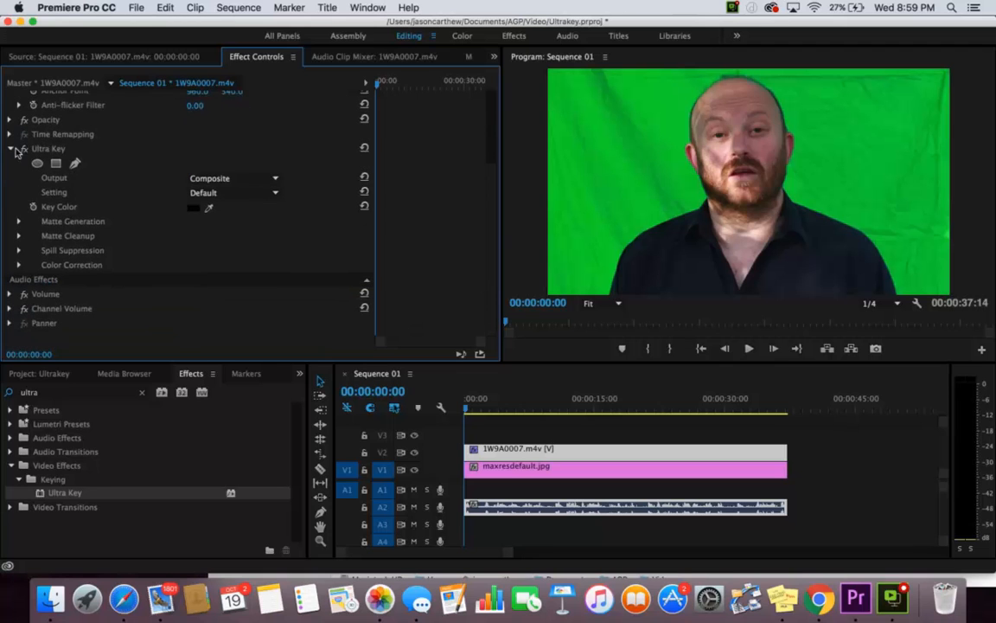
click(209, 207)
click(845, 182)
click(882, 213)
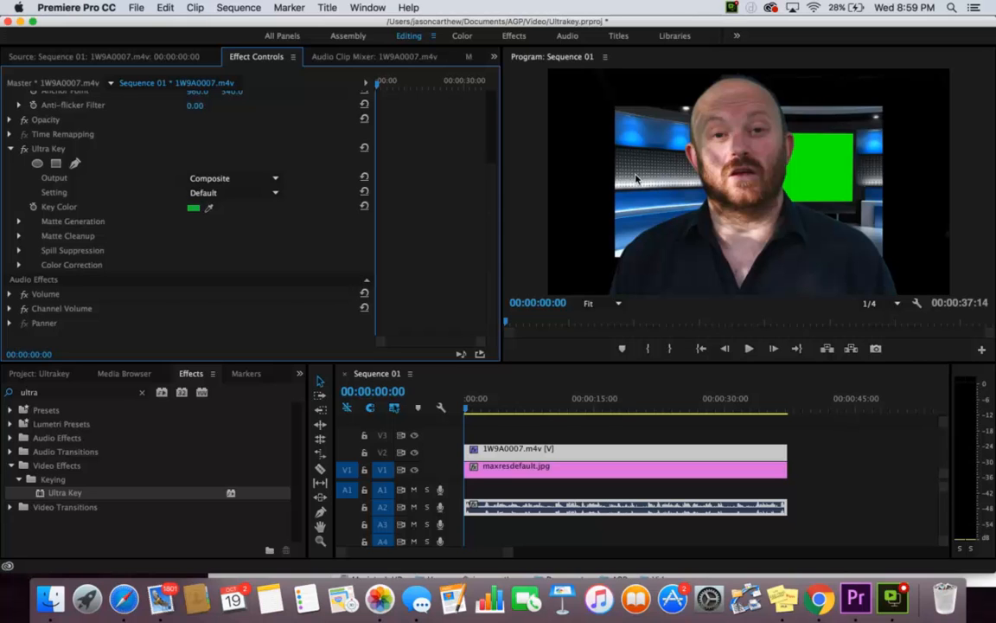
- Scale the maxresdefault.jpg background on V1 to 155 so that it fills the frame
double_click(519, 467)
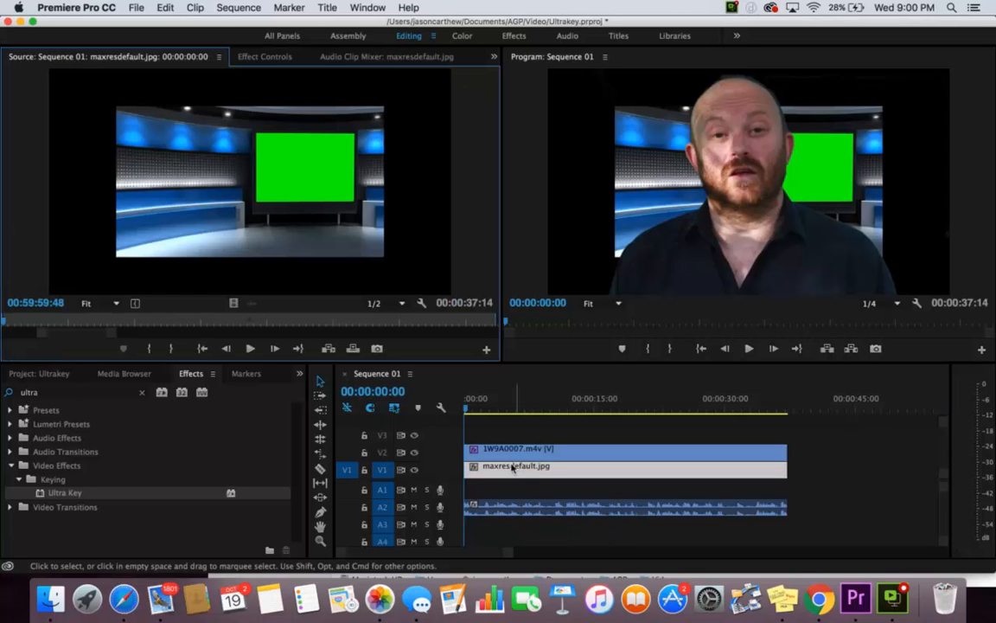
click(252, 55)
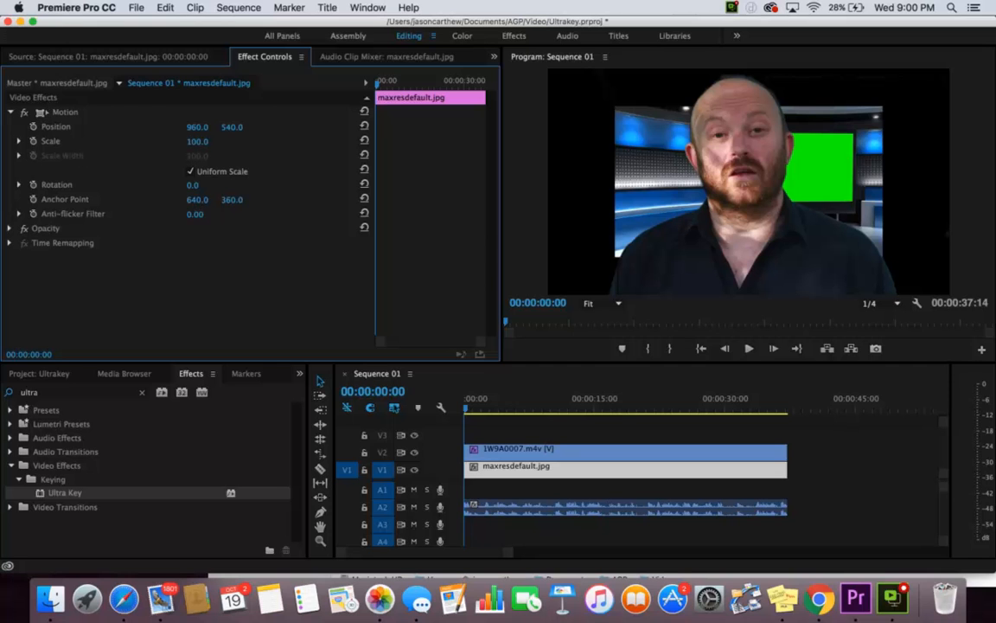
drag(197, 141, 244, 141)
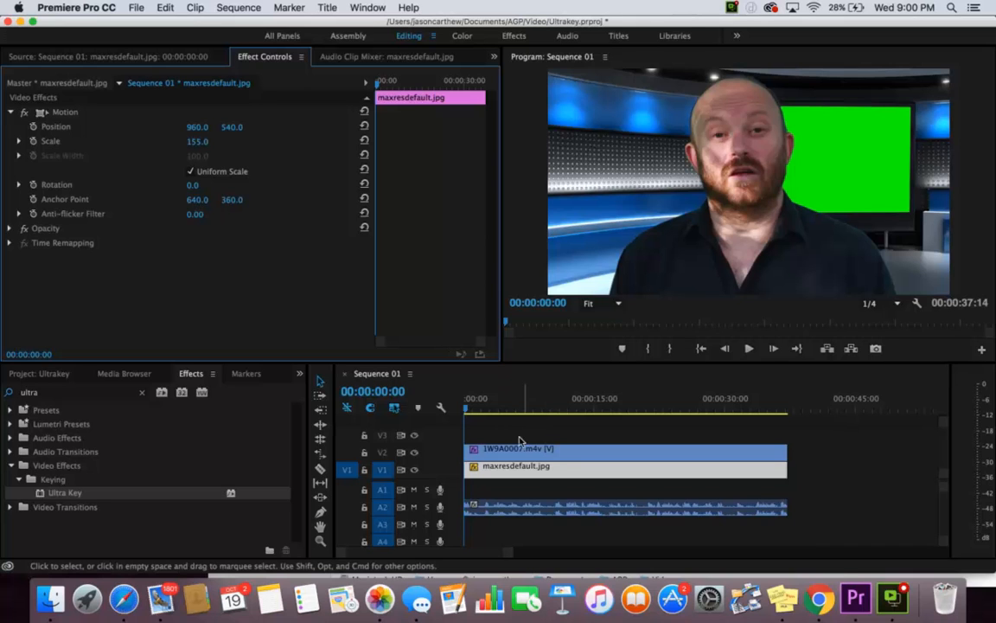
- Scale the 1W9A0007.m4v clip on V2 to 101 and move it to position 642, 556, beside the studio's green screen
double_click(513, 450)
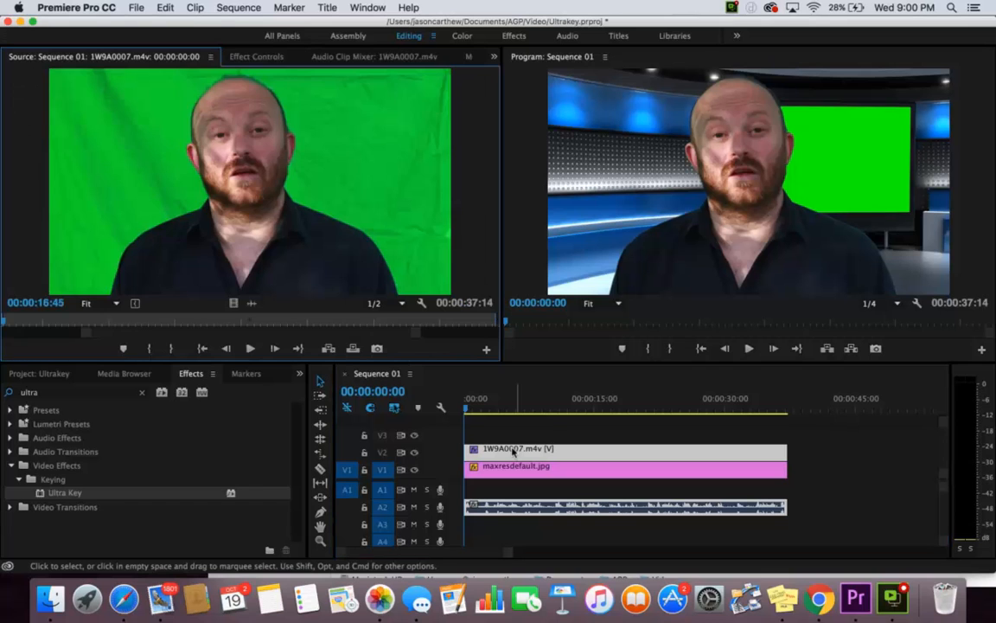
click(235, 57)
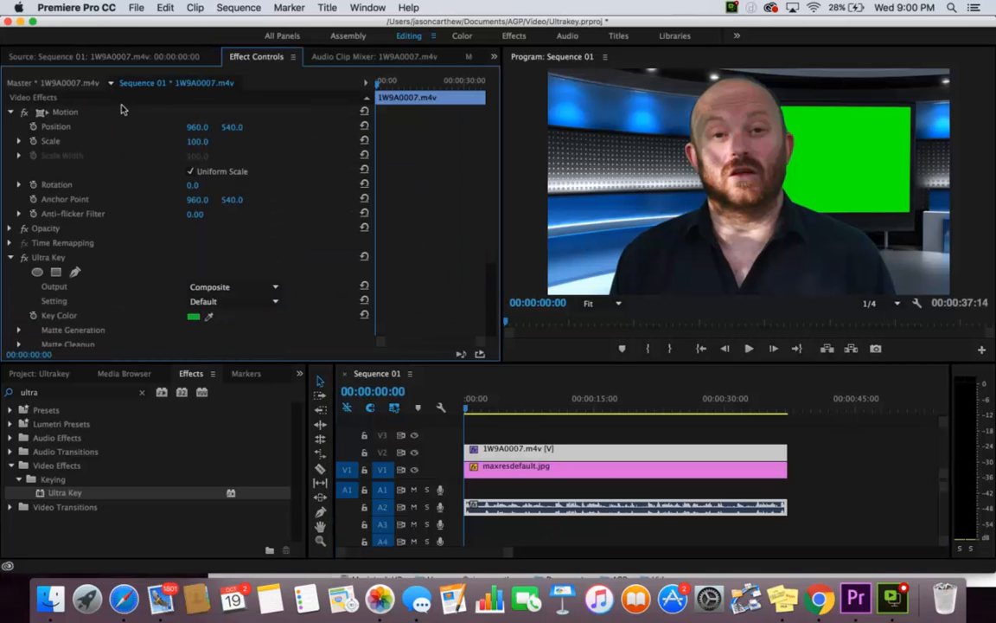
mouse_move(198, 141)
mouse_down()
mouse_move(183, 141)
mouse_move(199, 141)
mouse_up()
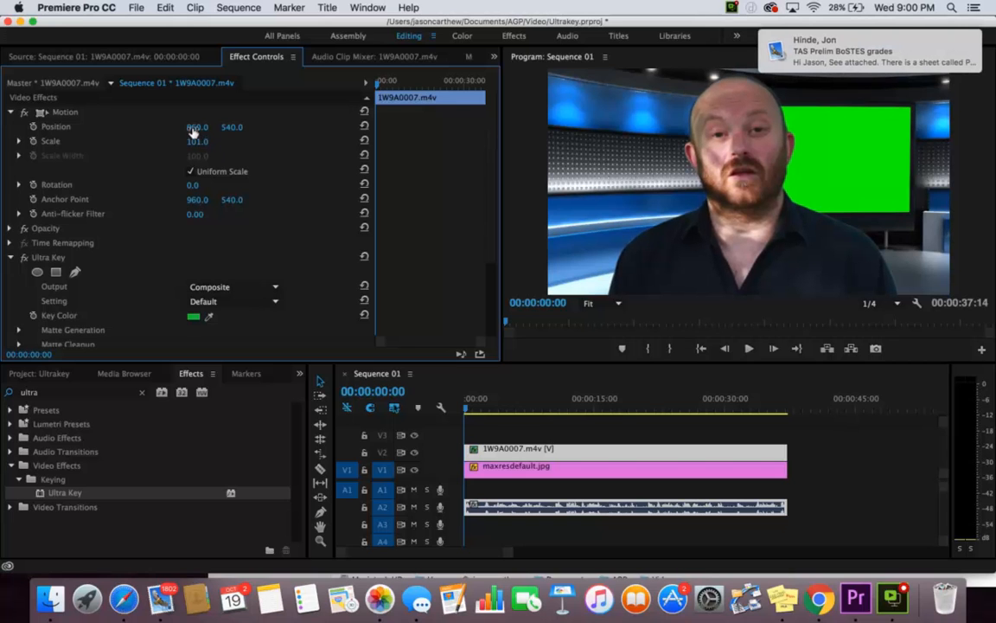
drag(227, 127, 36, 129)
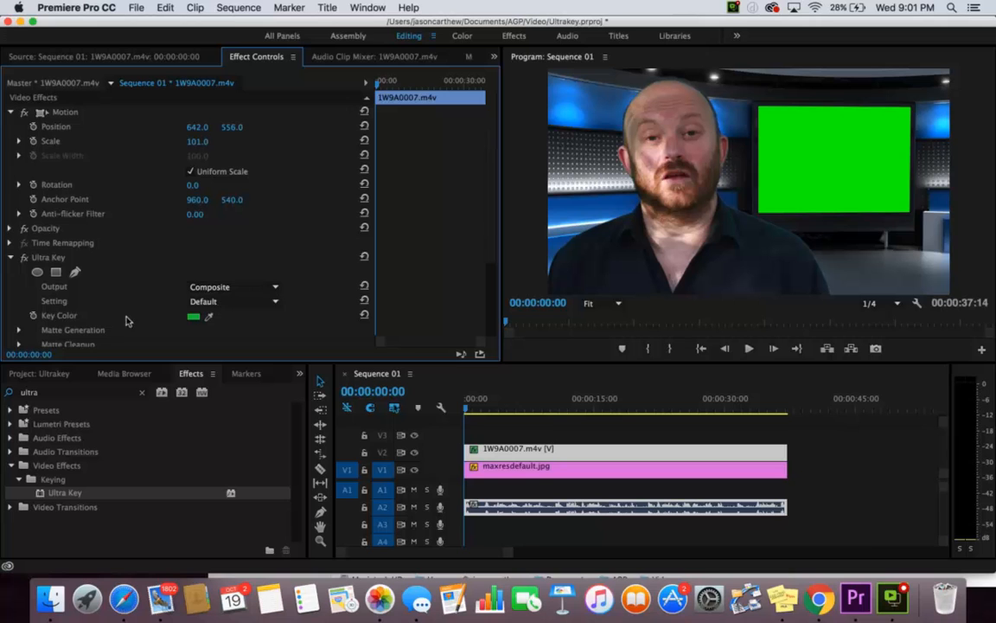
- Expand Ultra Key's Spill Suppression and Matte Cleanup settings and set Choke to 100
scroll(112, 294, down, 5)
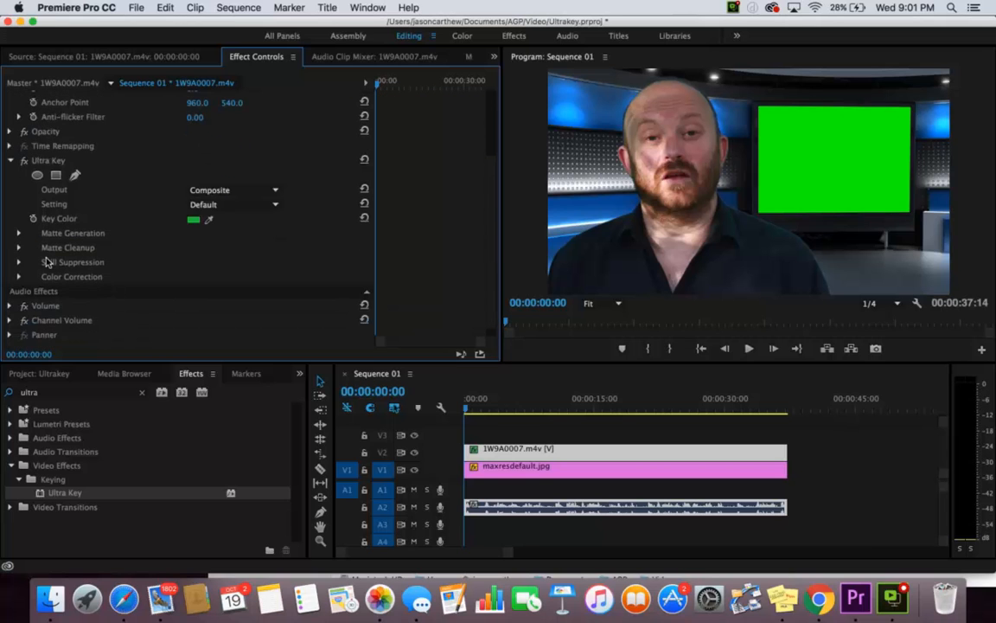
click(18, 261)
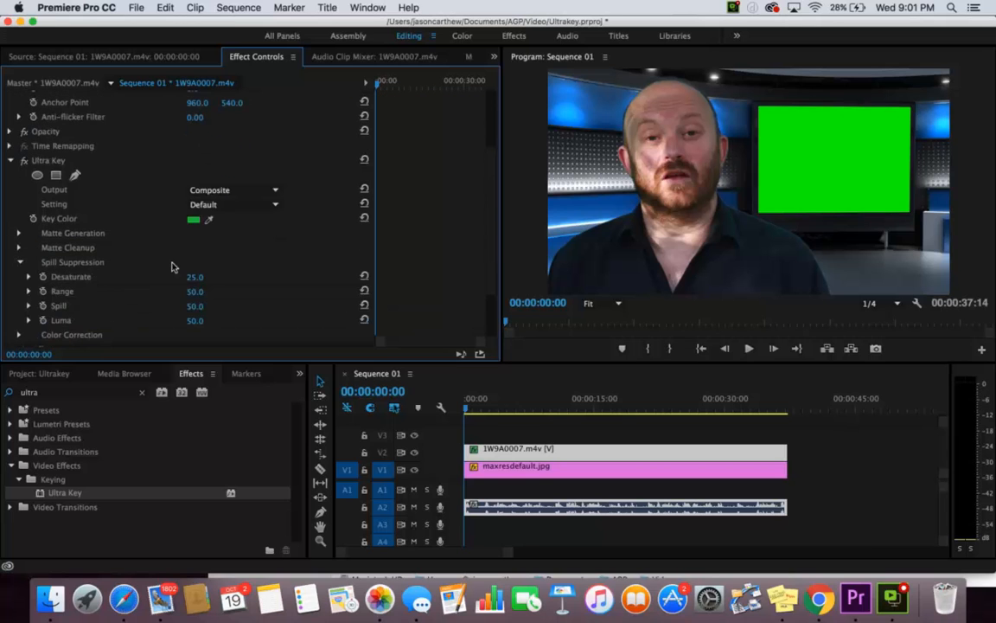
click(19, 248)
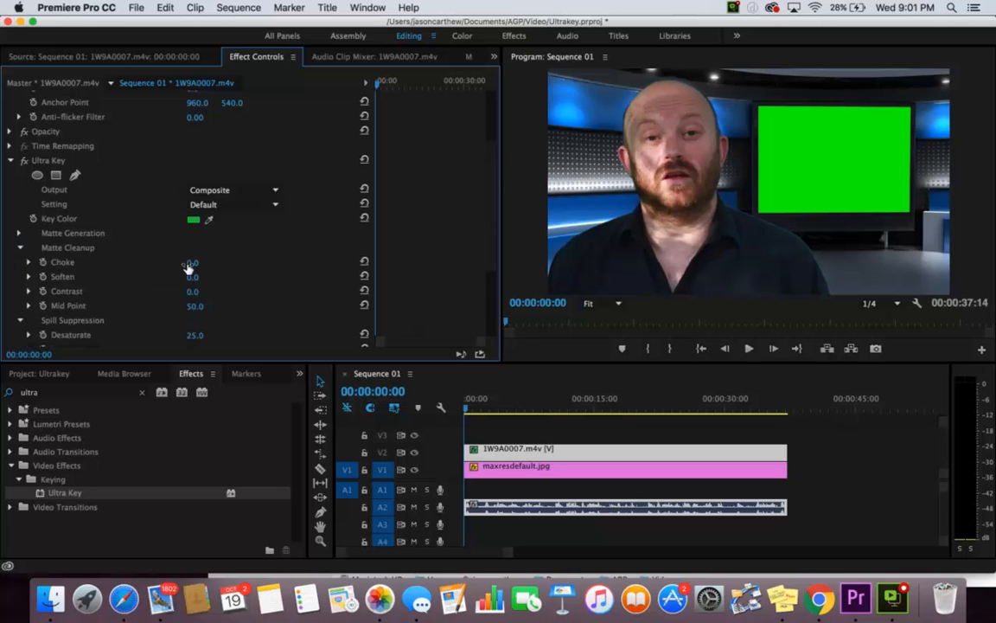
drag(193, 262, 280, 262)
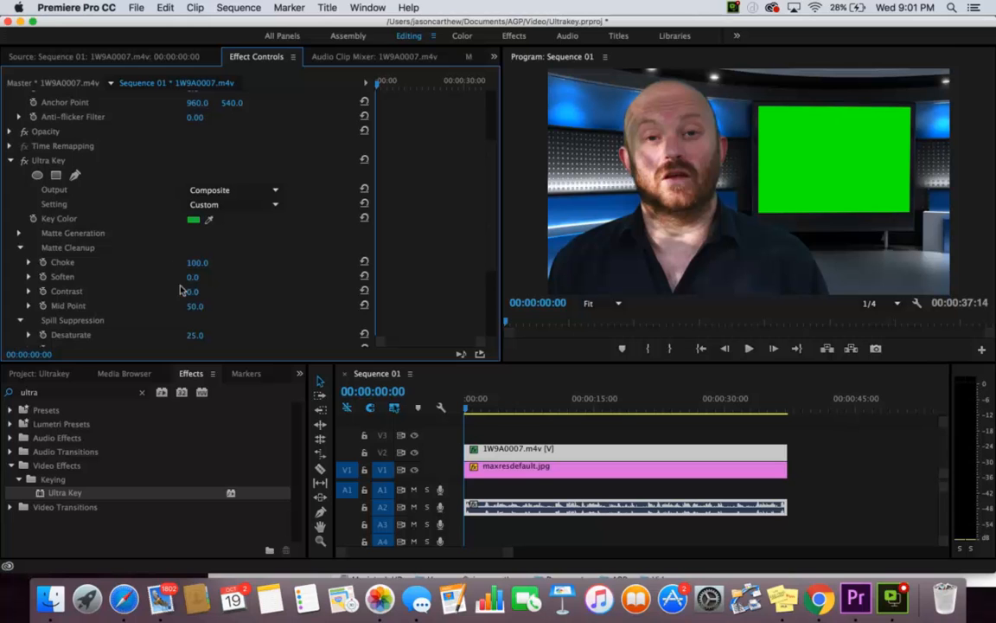
- In Ultra Key's Matte Generation settings, set Tolerance to 57 and Pedestal to 26
scroll(138, 311, down, 4)
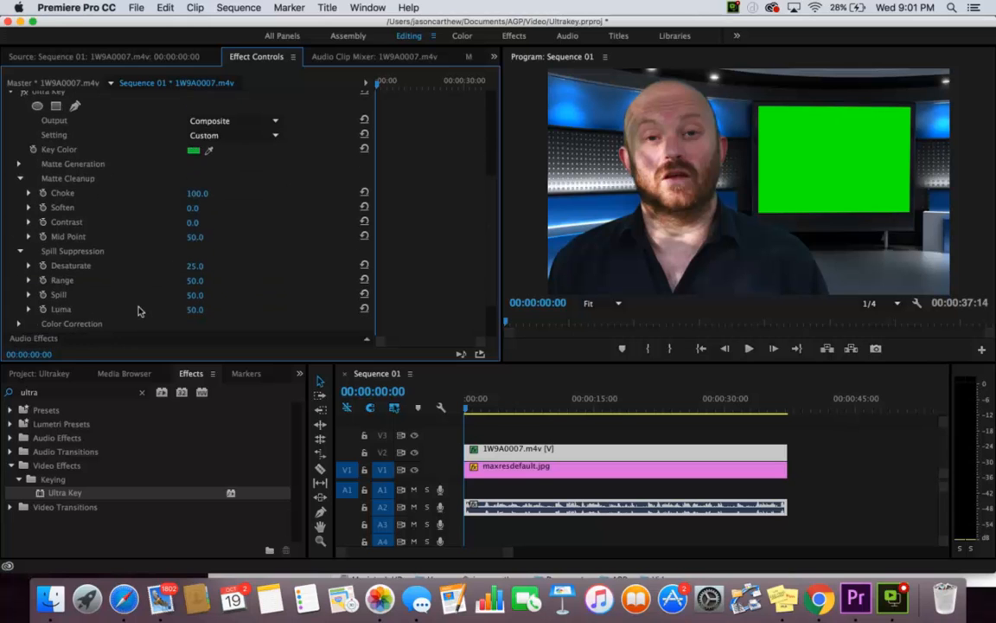
scroll(139, 312, up, 1)
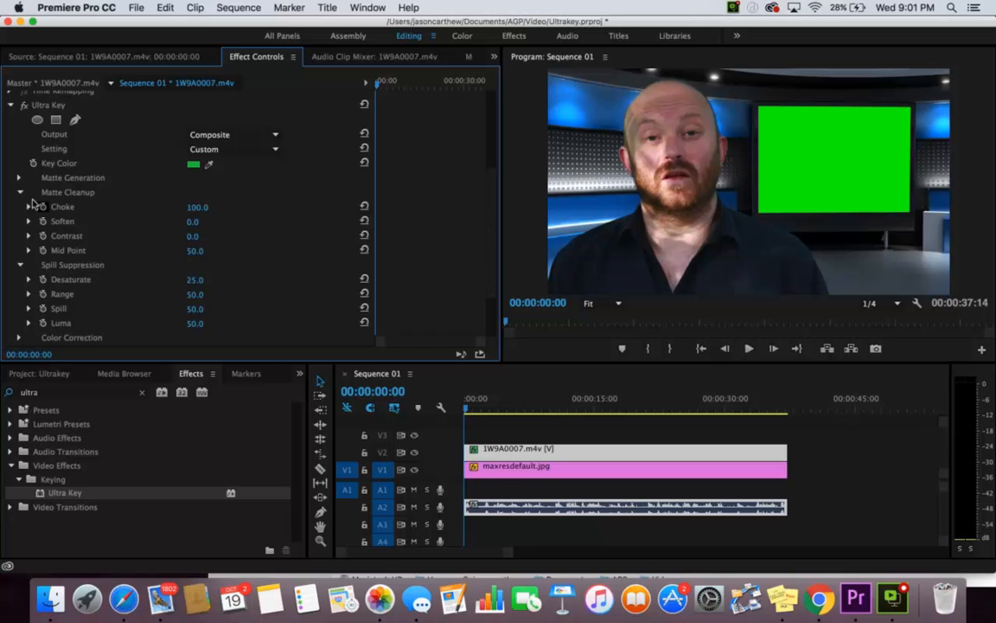
click(16, 177)
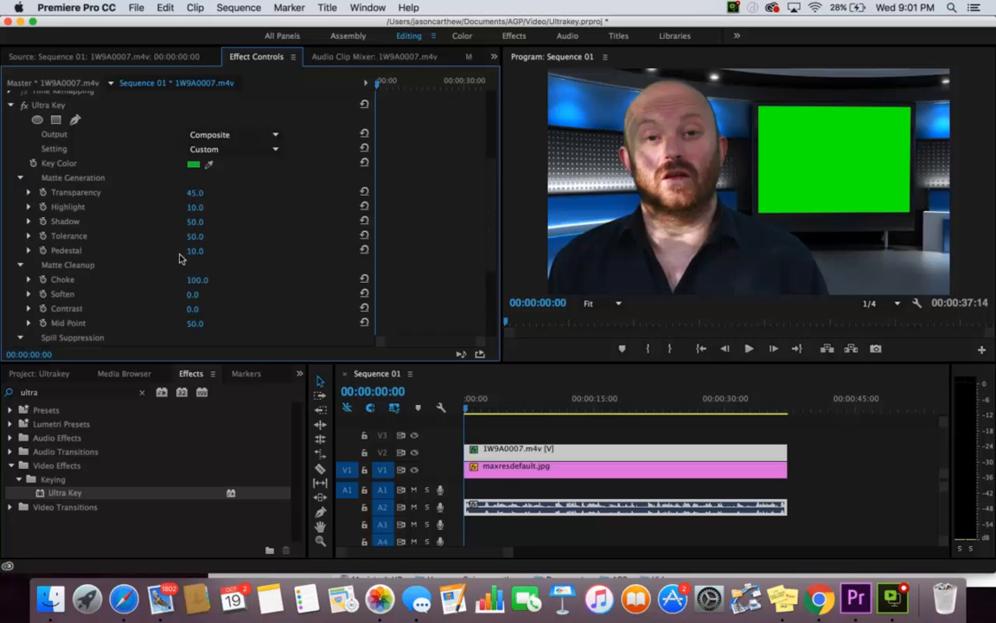
drag(196, 236, 204, 236)
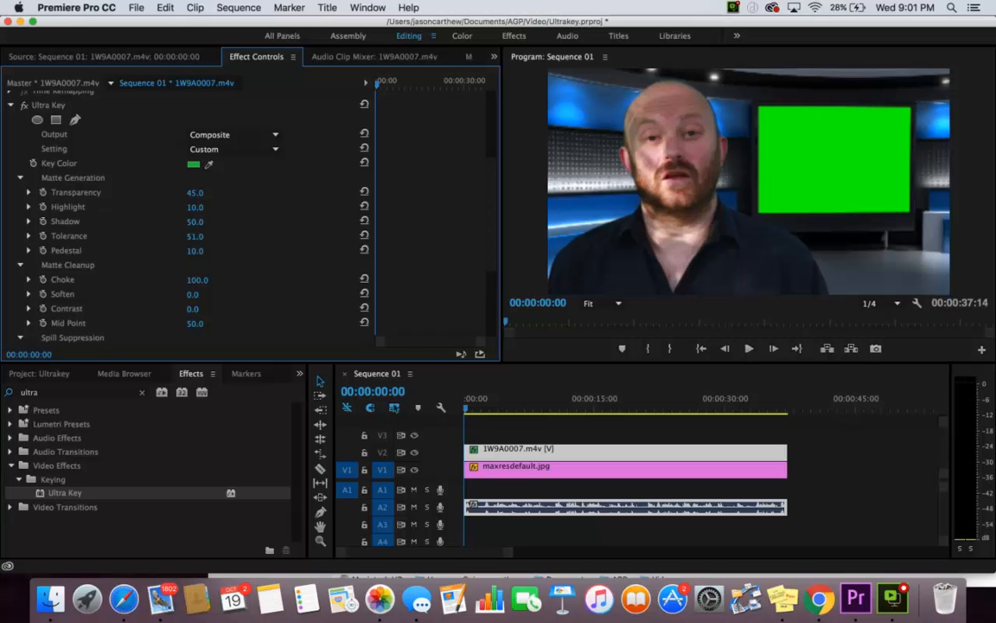
mouse_move(222, 236)
mouse_down()
mouse_move(201, 236)
mouse_move(195, 251)
mouse_move(213, 251)
mouse_up()
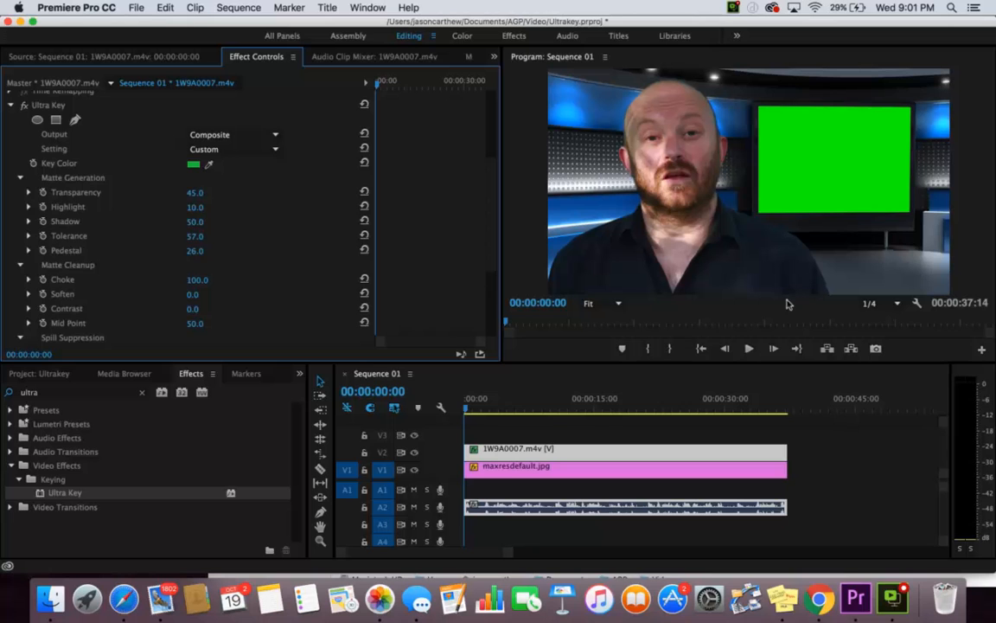
- Place the project image hamsterdile.psd at the start of track V3, above the presenter clip
drag(475, 402, 425, 432)
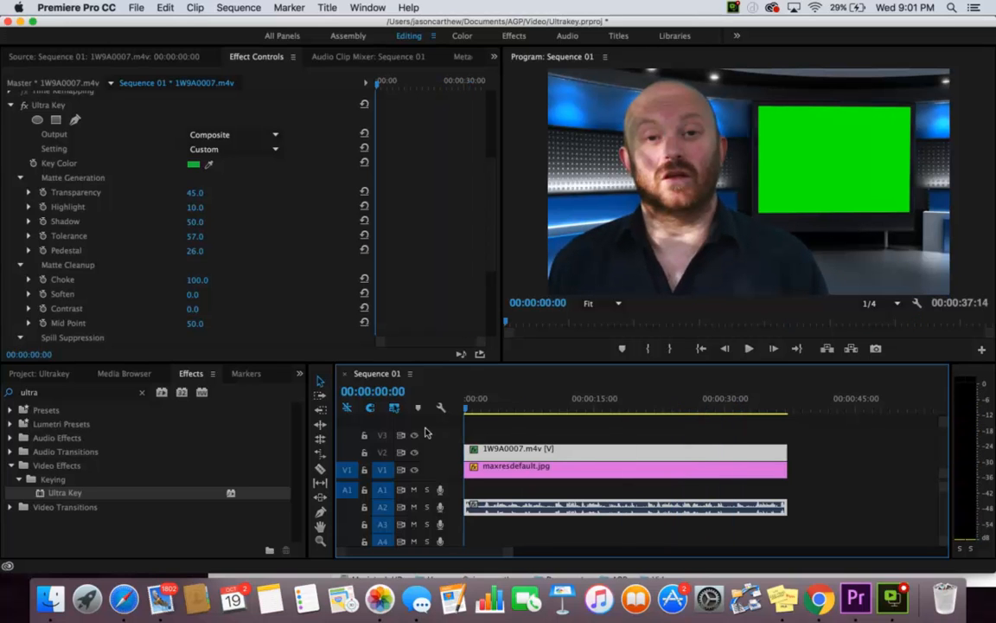
click(44, 374)
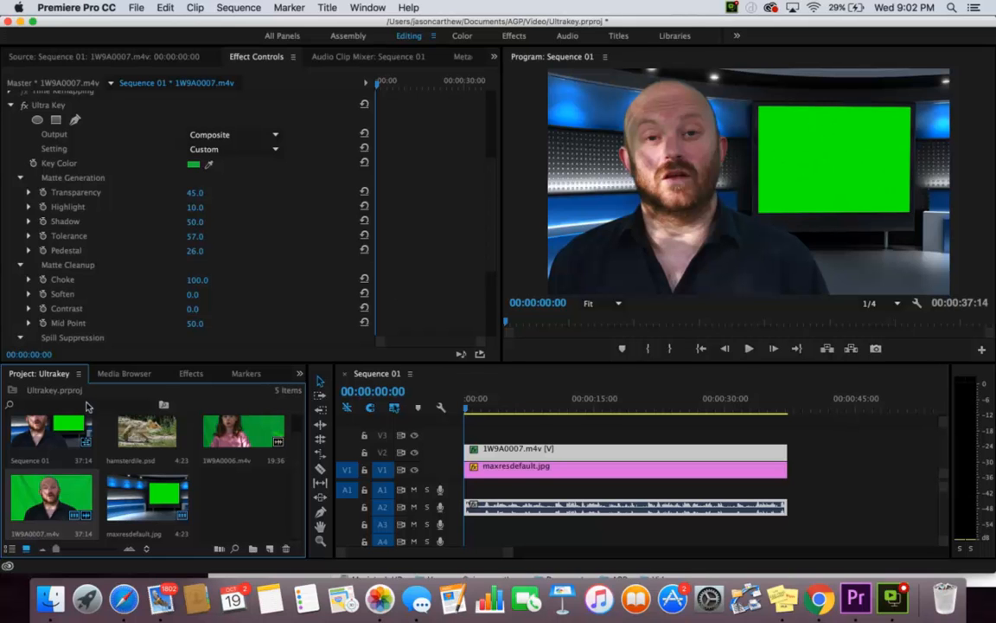
click(134, 435)
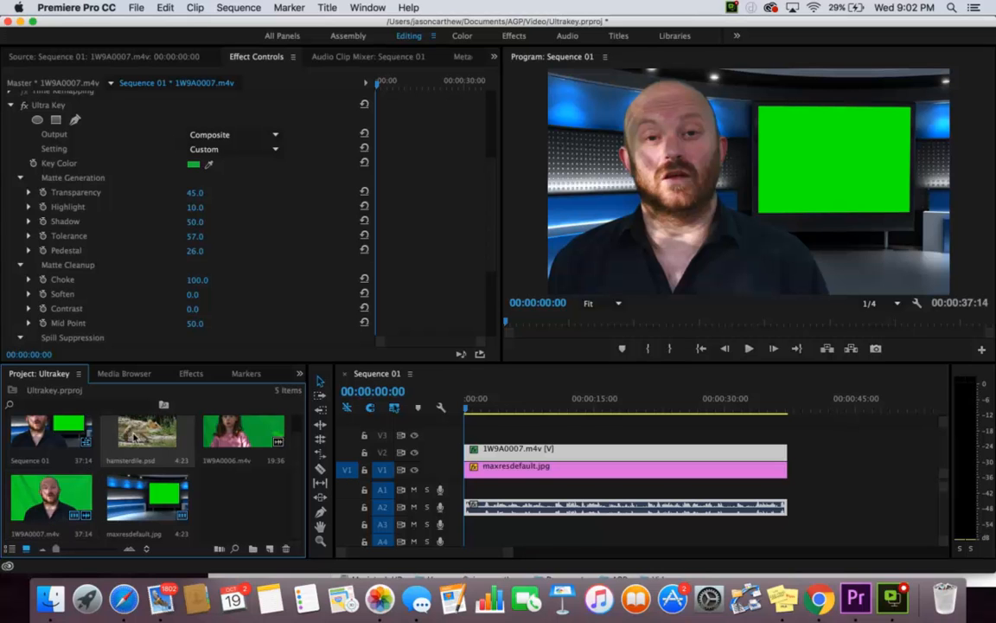
drag(134, 435, 473, 435)
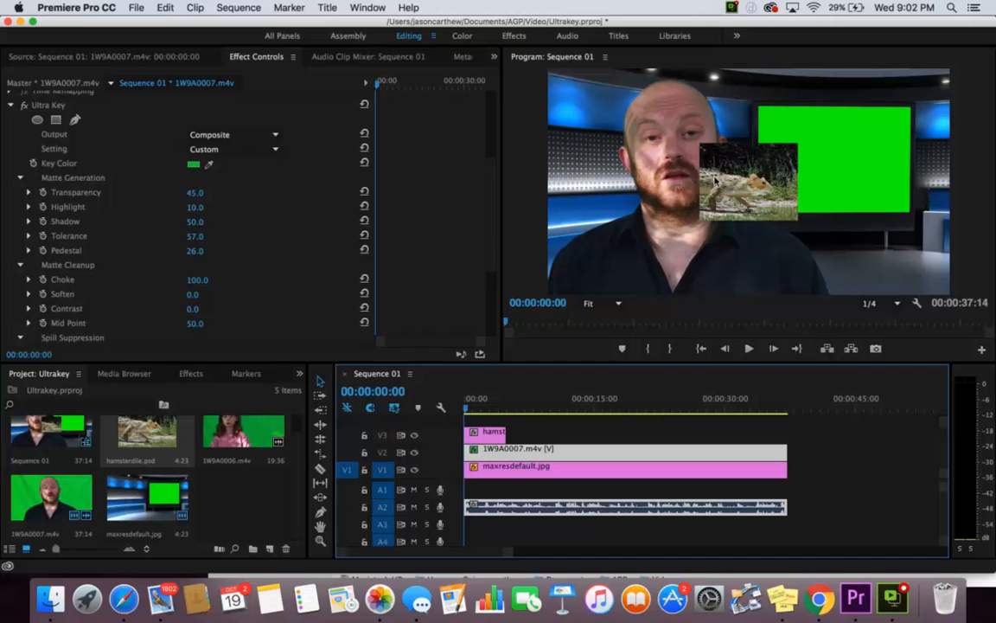
- Show the effect settings of the hamsterdile.psd clip on V3 and scale the image to 135
click(714, 179)
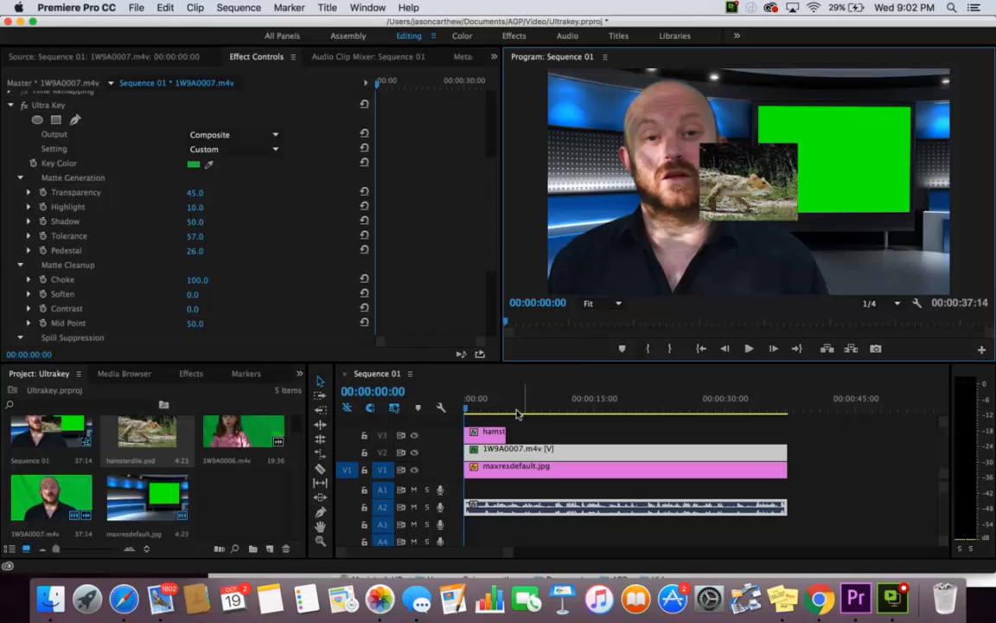
double_click(476, 431)
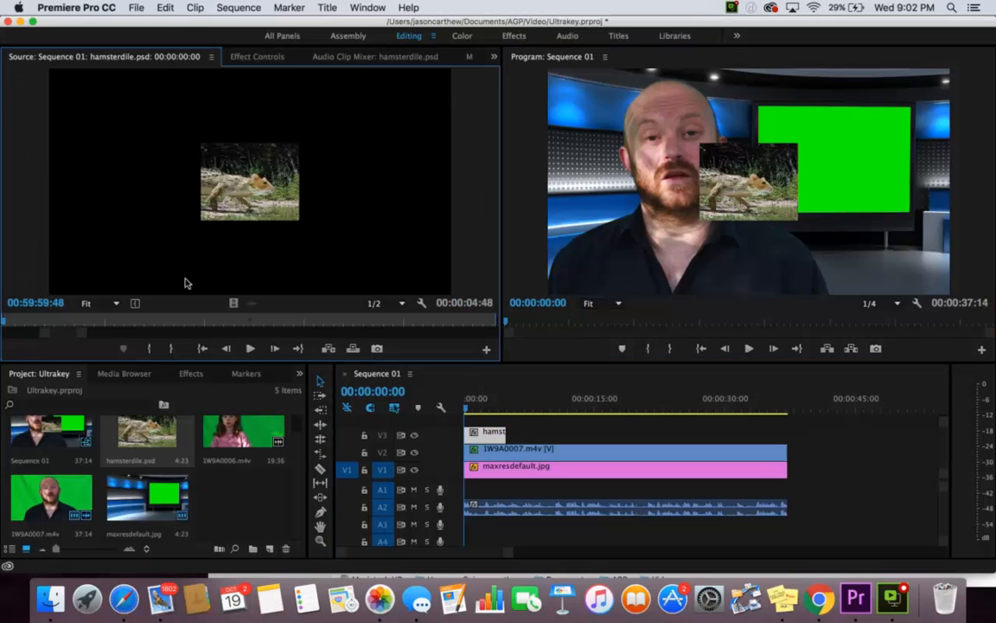
click(255, 55)
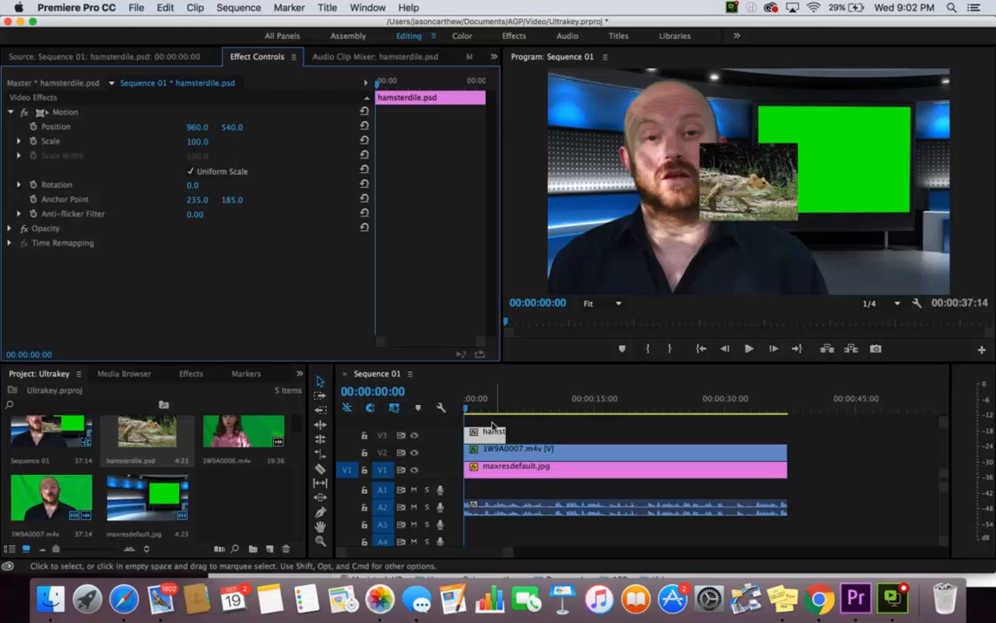
click(119, 58)
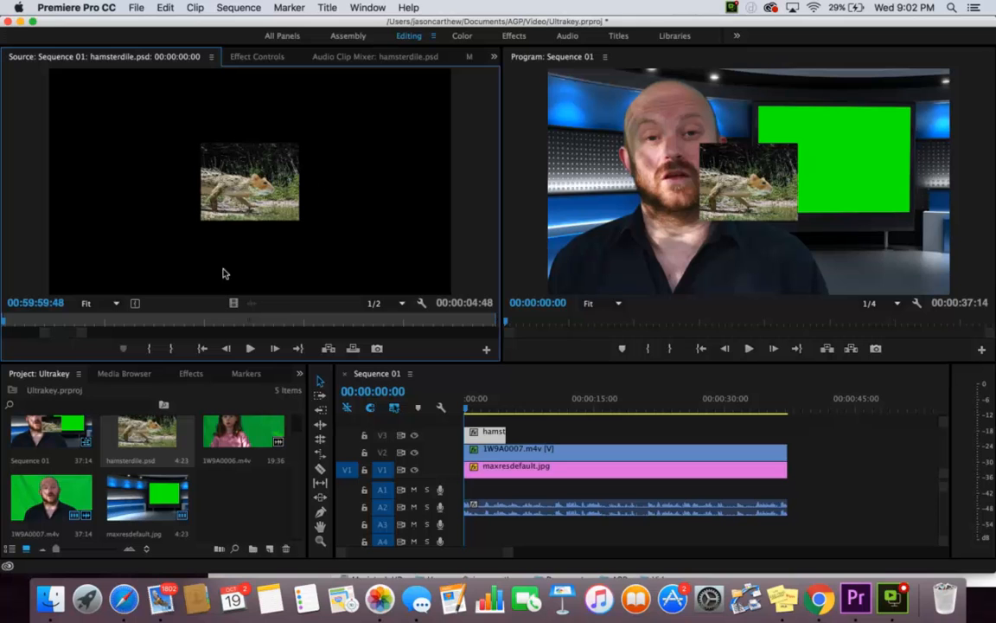
click(246, 57)
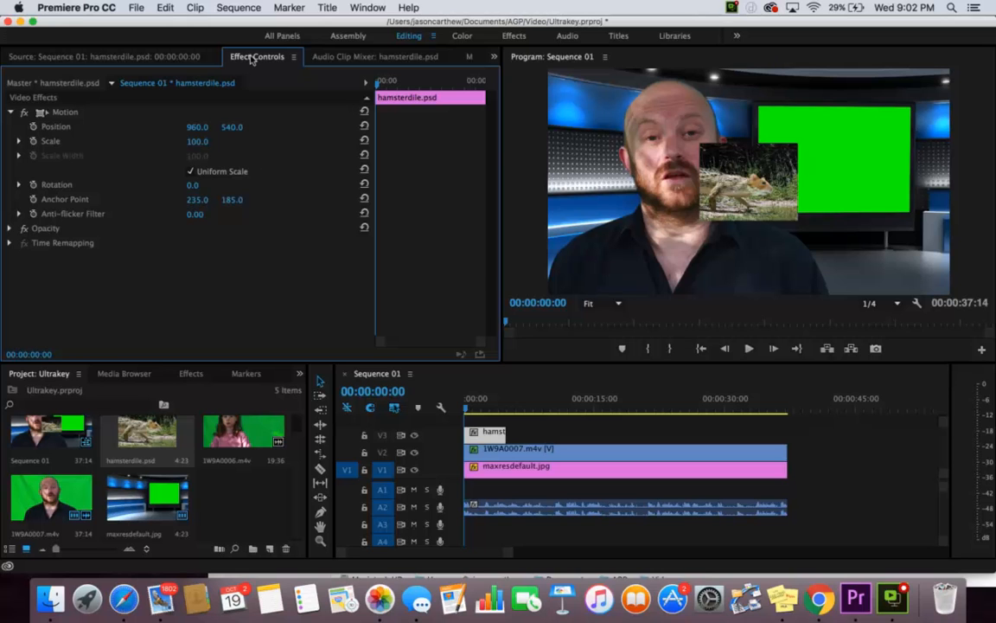
mouse_move(197, 141)
mouse_down()
mouse_move(221, 138)
mouse_move(189, 128)
mouse_up()
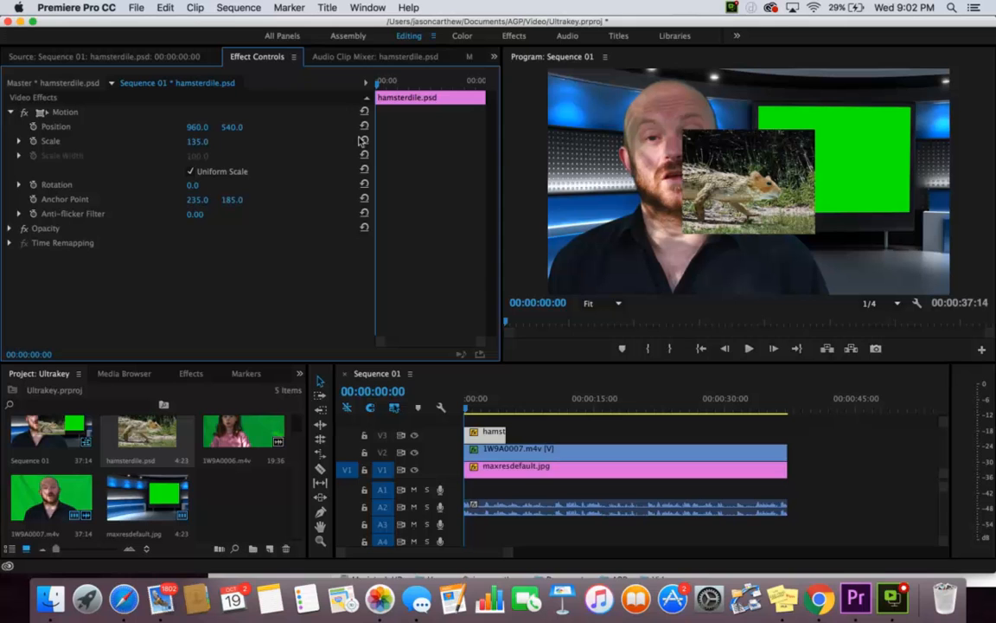
- Move hamsterdile.psd over the studio's green screen at position 1367, 436, set its scale to 156, and expand the Scale property
double_click(724, 187)
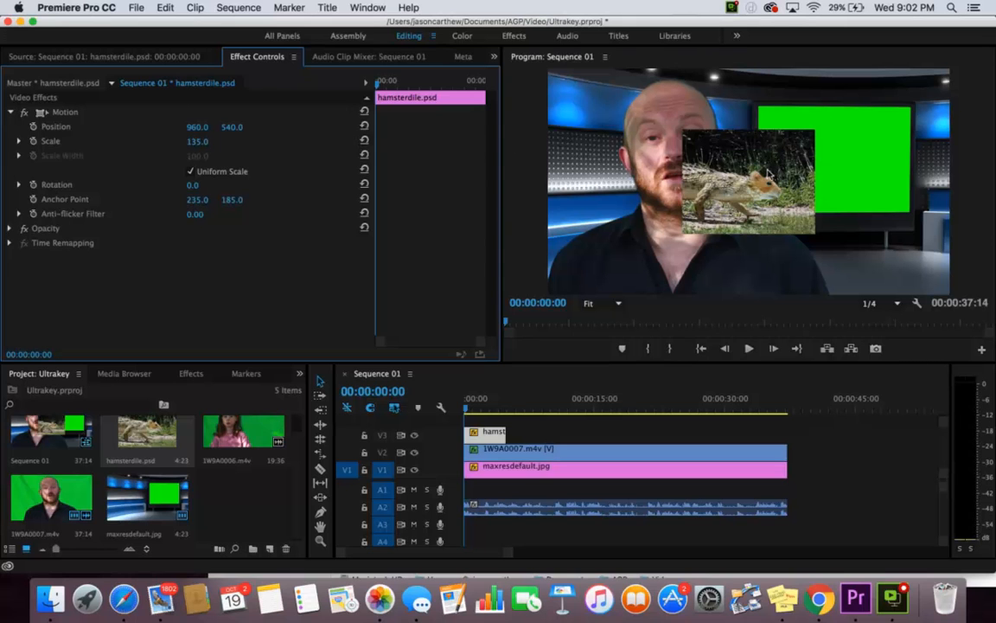
drag(232, 126, 535, 128)
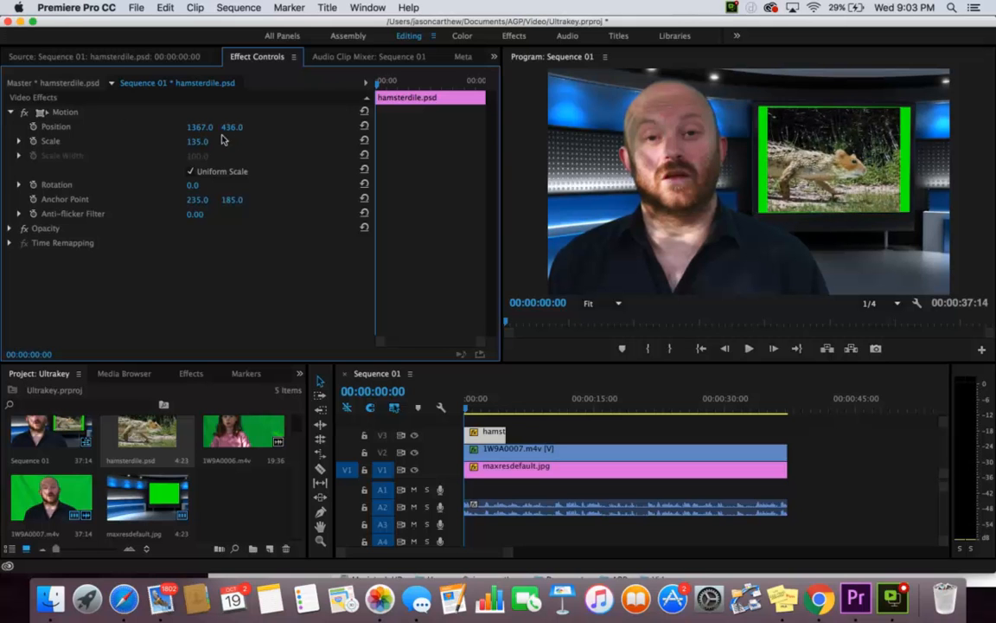
drag(192, 141, 210, 141)
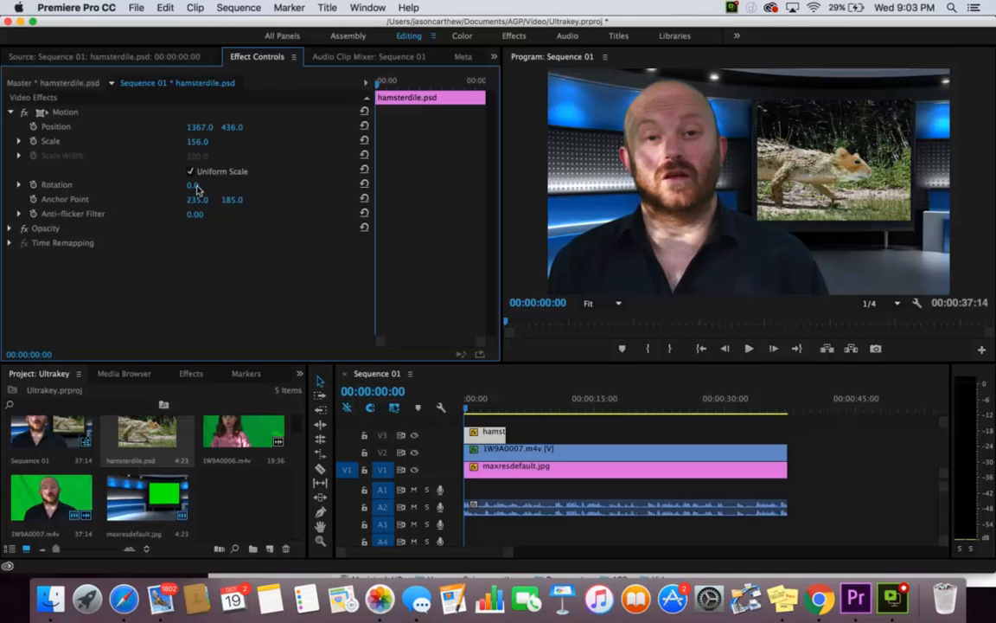
click(18, 142)
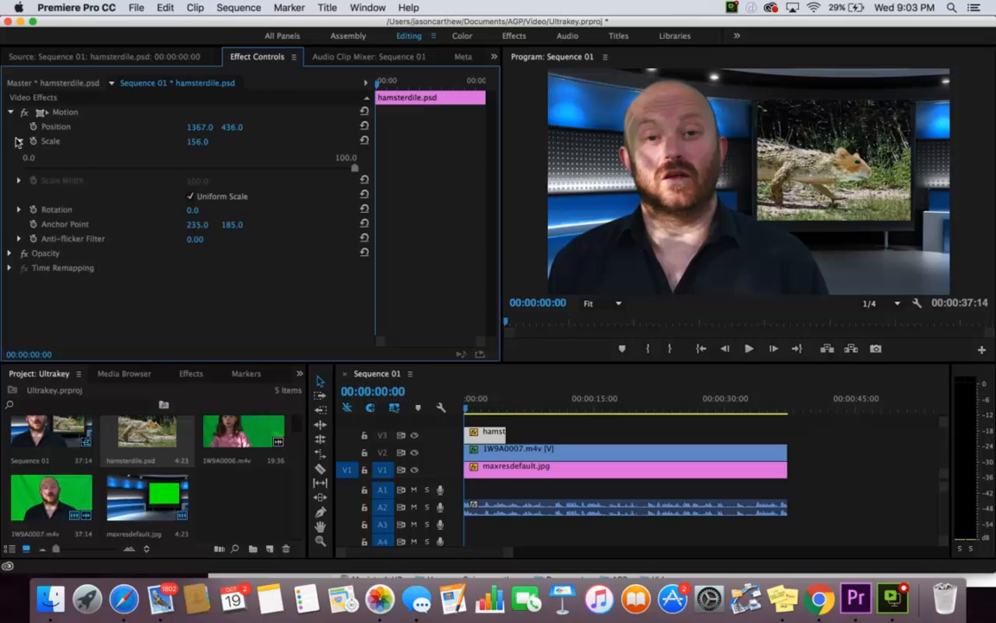
- Collapse the Scale property of hamsterdile.psd and set the image's scale to 137
click(18, 142)
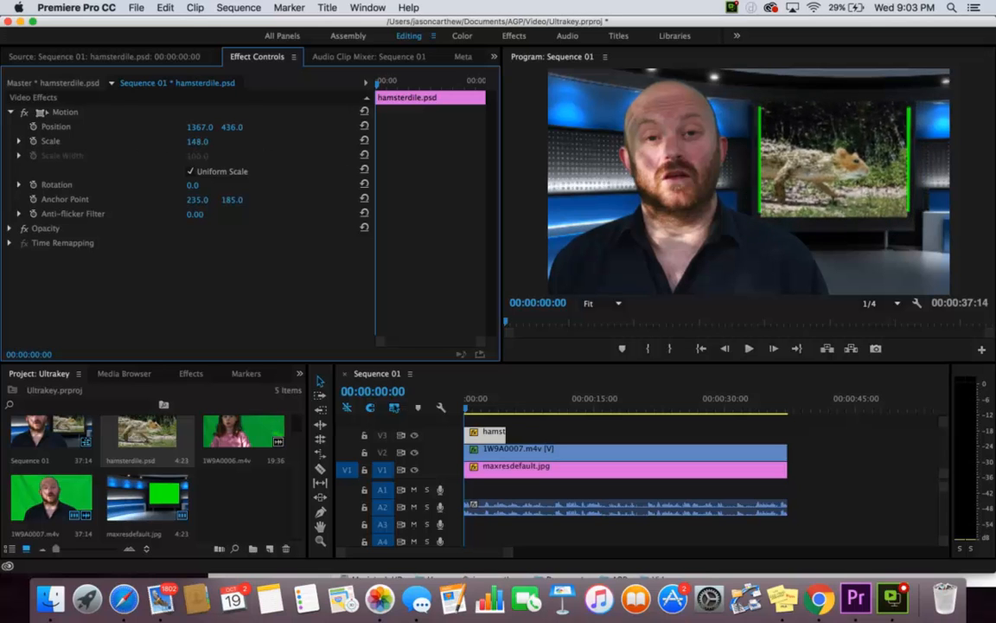
drag(197, 141, 195, 141)
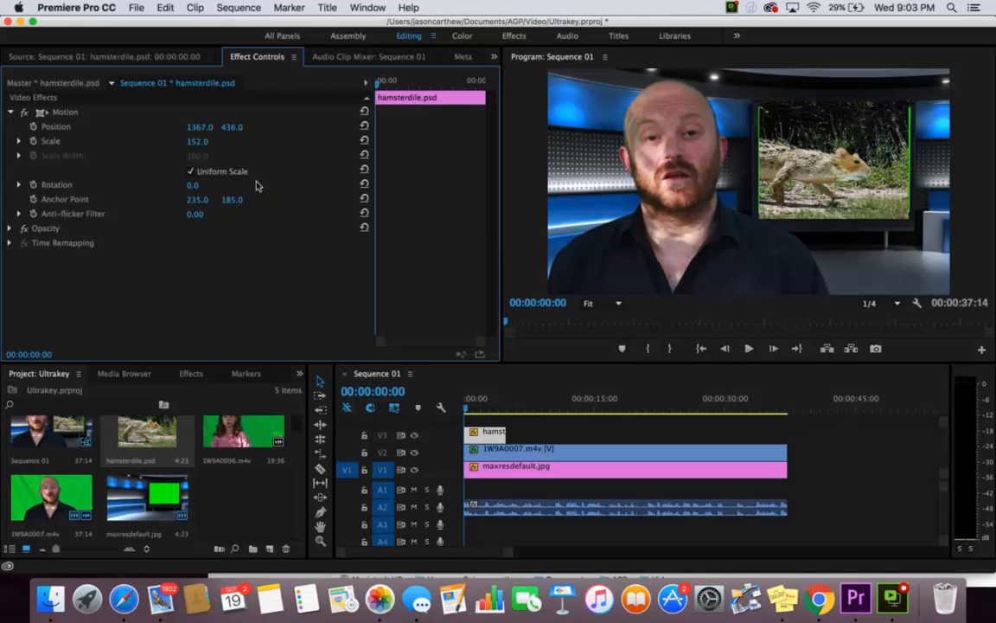
drag(197, 141, 184, 141)
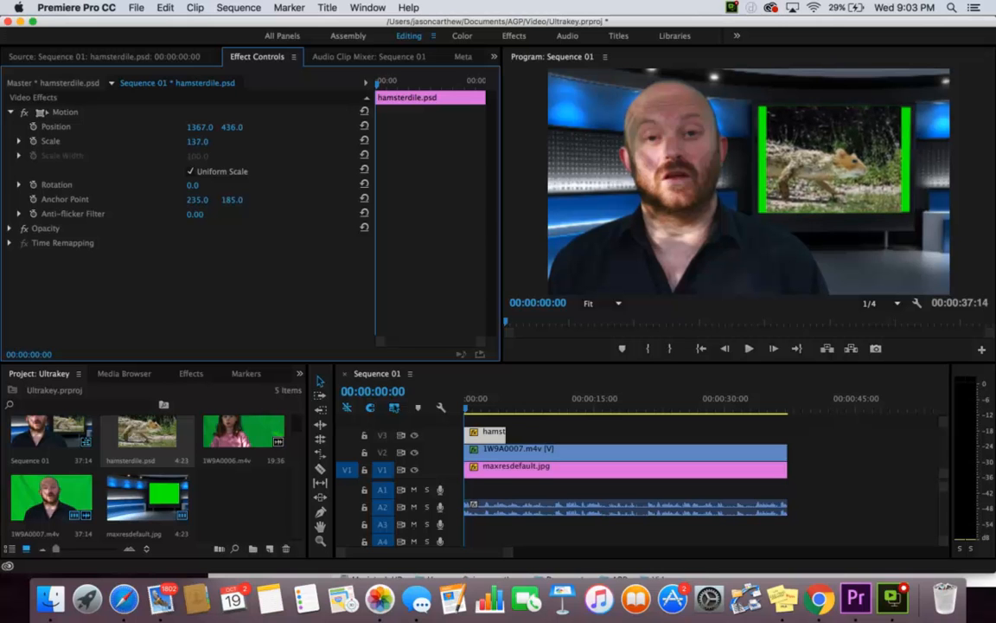
- Apply Ultra Key to the maxresdefault.jpg clip on V1 and sample the studio screen's green as its key color
click(517, 450)
click(517, 471)
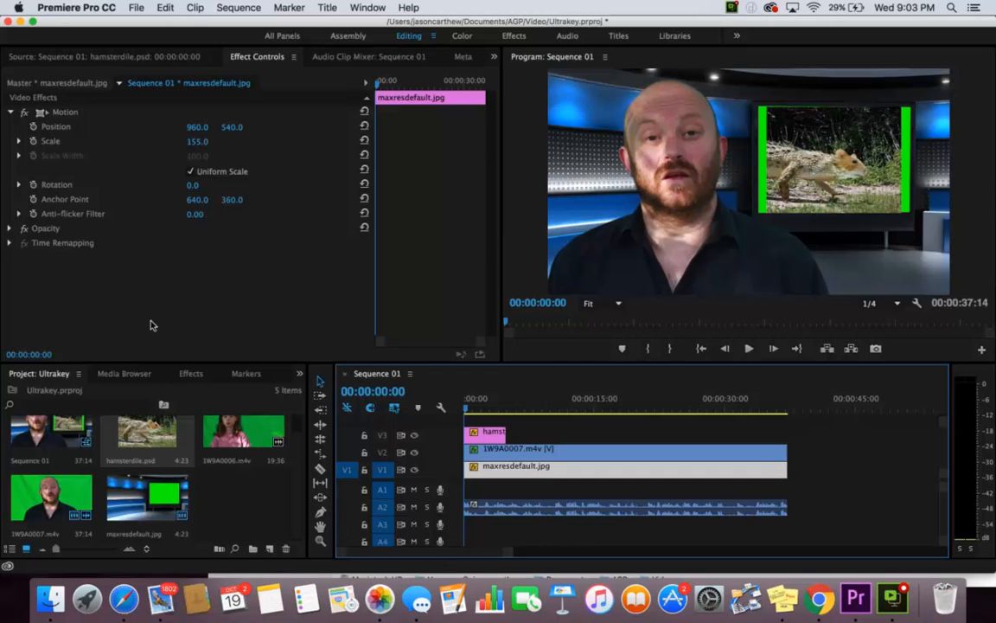
click(183, 373)
drag(40, 494, 517, 471)
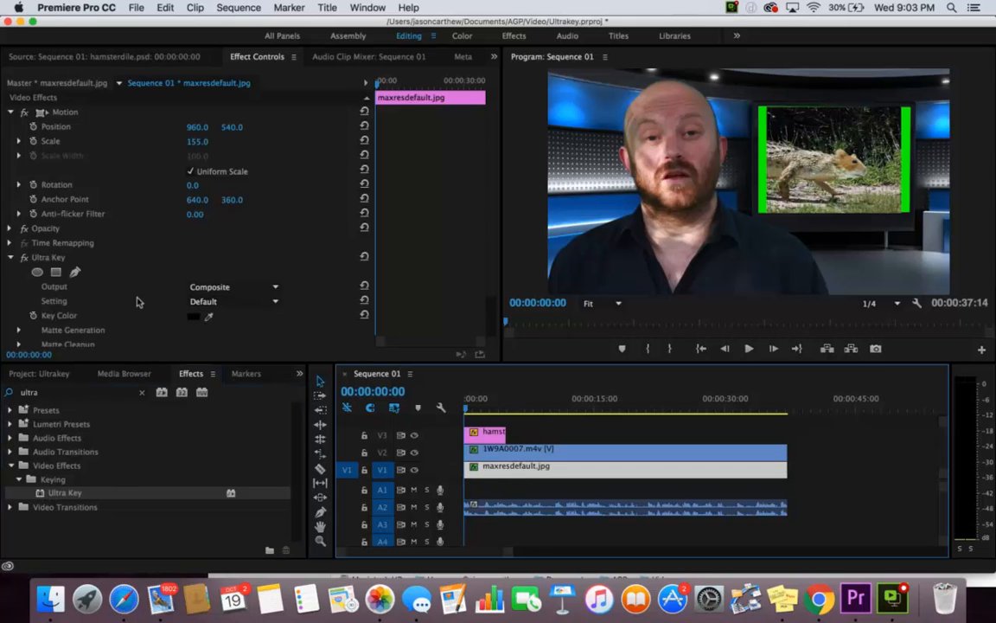
click(208, 316)
click(908, 118)
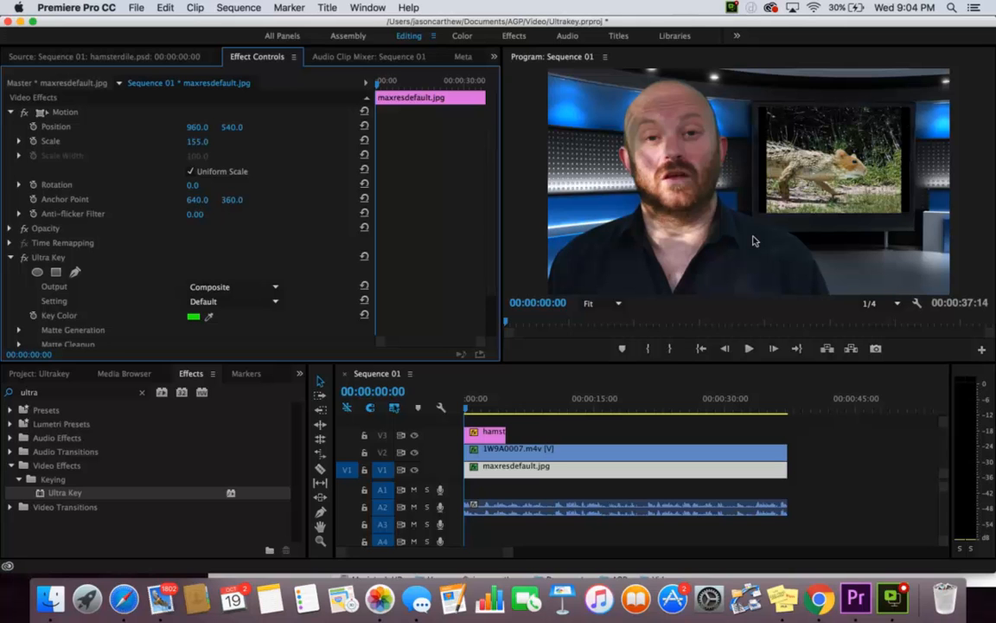
- Place the project clip 1W9A0006.m4v on track V3 directly after hamsterdile.psd
click(464, 406)
drag(464, 406, 503, 406)
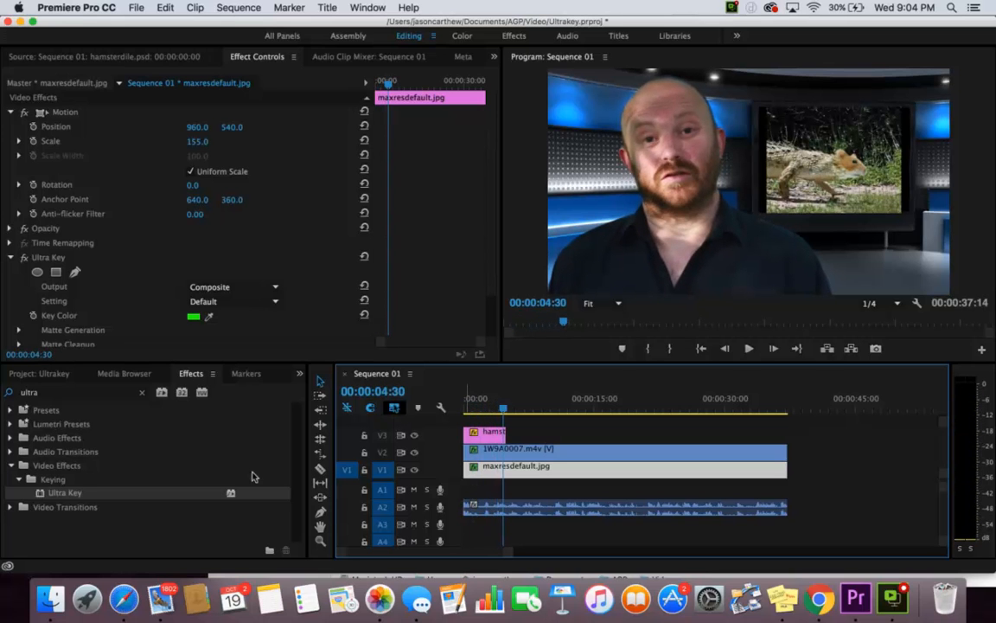
click(105, 372)
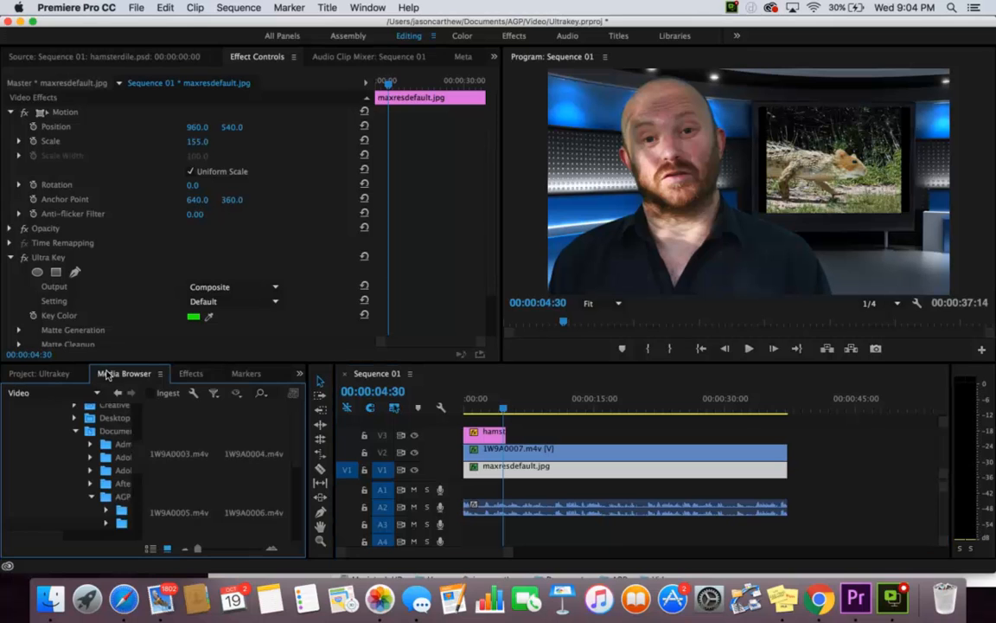
click(50, 373)
scroll(158, 472, up, 1)
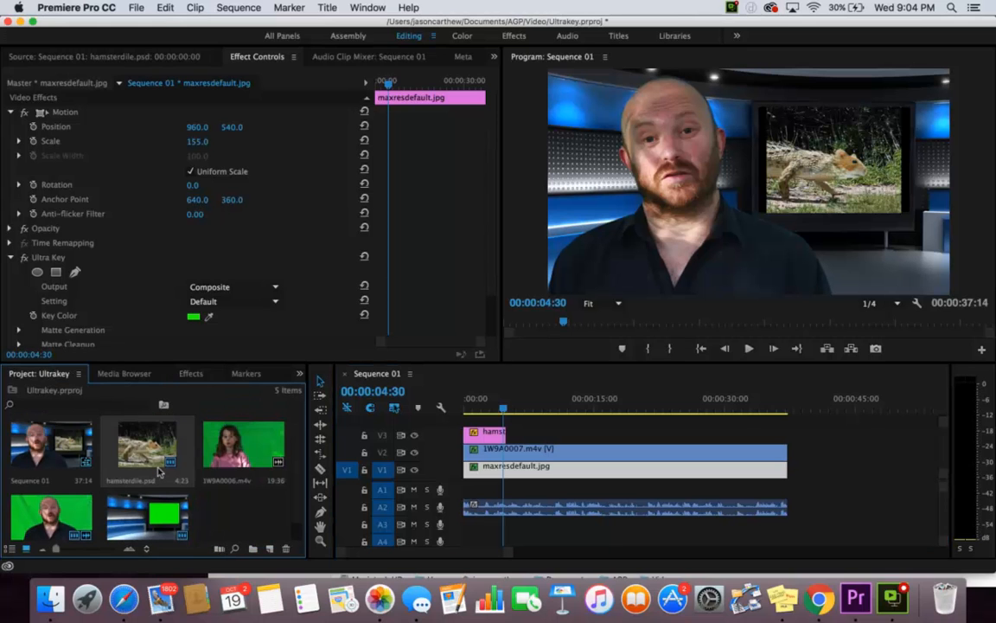
scroll(158, 471, down, 1)
scroll(158, 471, up, 1)
click(229, 456)
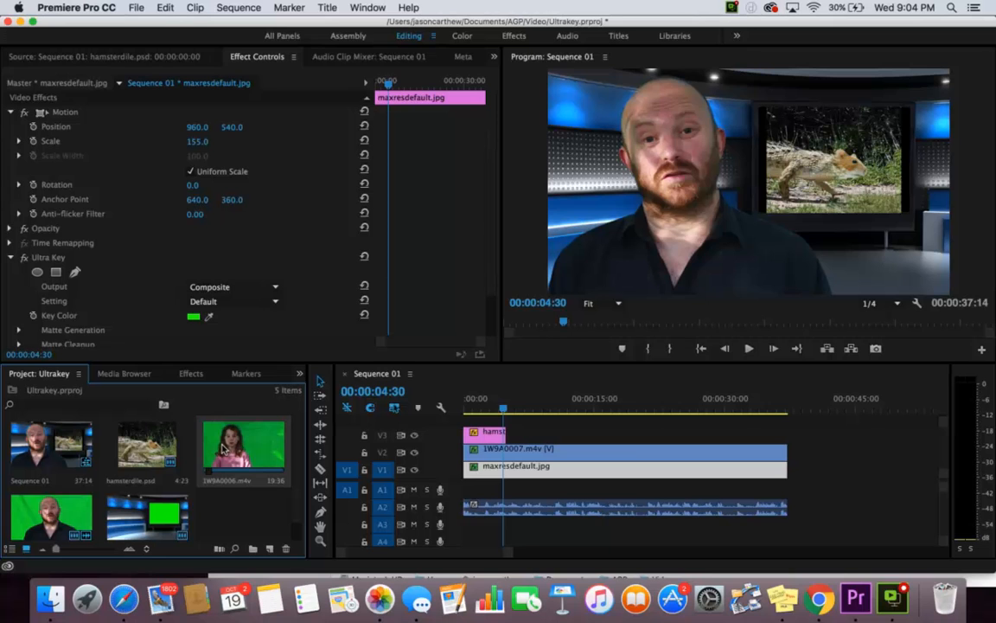
drag(224, 447, 510, 408)
- Scale 1W9A0006.m4v on V3 to 41 and move it over the studio screen at position 1472, 454
double_click(534, 432)
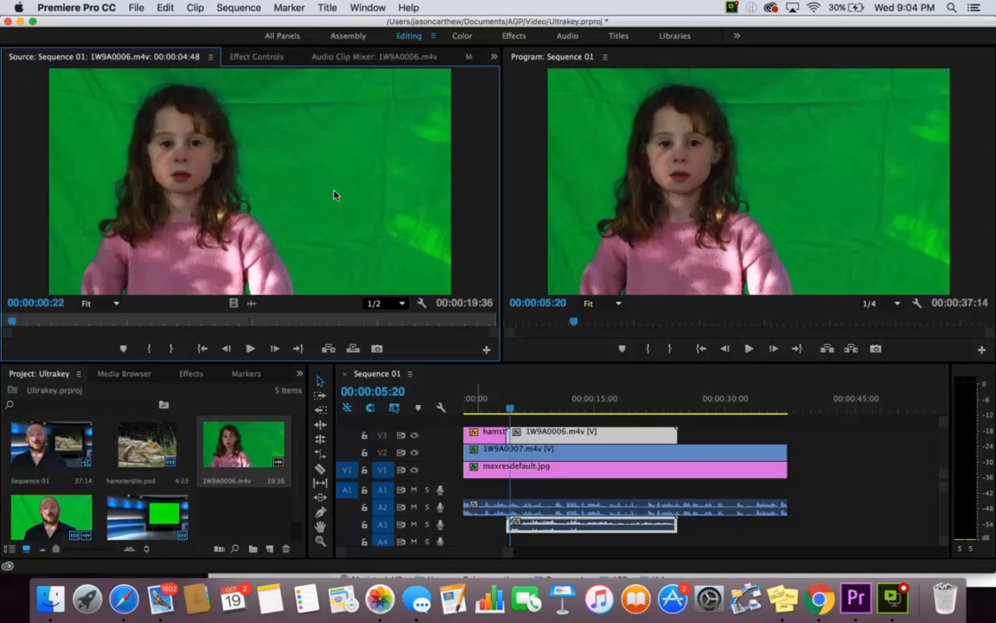
click(251, 58)
drag(193, 142, 359, 127)
mouse_move(224, 127)
mouse_down()
mouse_move(170, 128)
mouse_move(230, 126)
mouse_up()
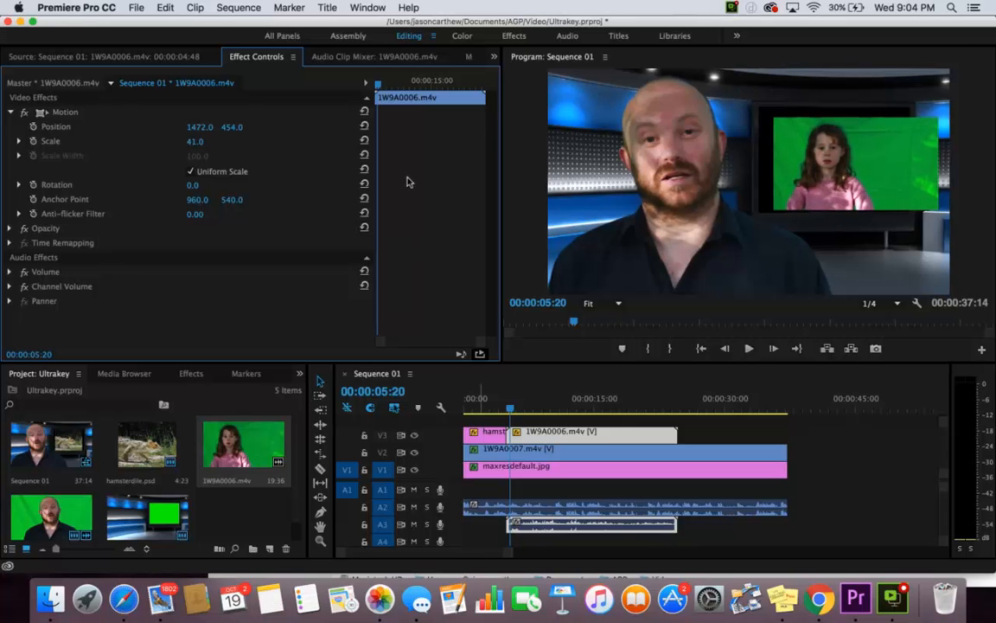
- Apply Ultra Key to the 1W9A0006.m4v clip on V3 and sample the green backdrop behind the girl as key color
click(190, 373)
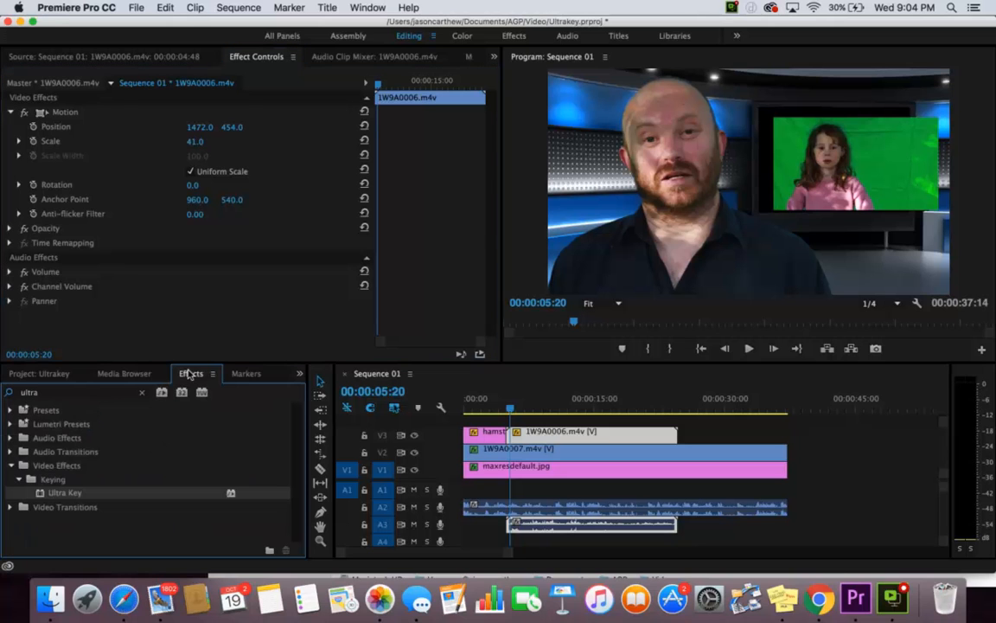
drag(38, 492, 533, 430)
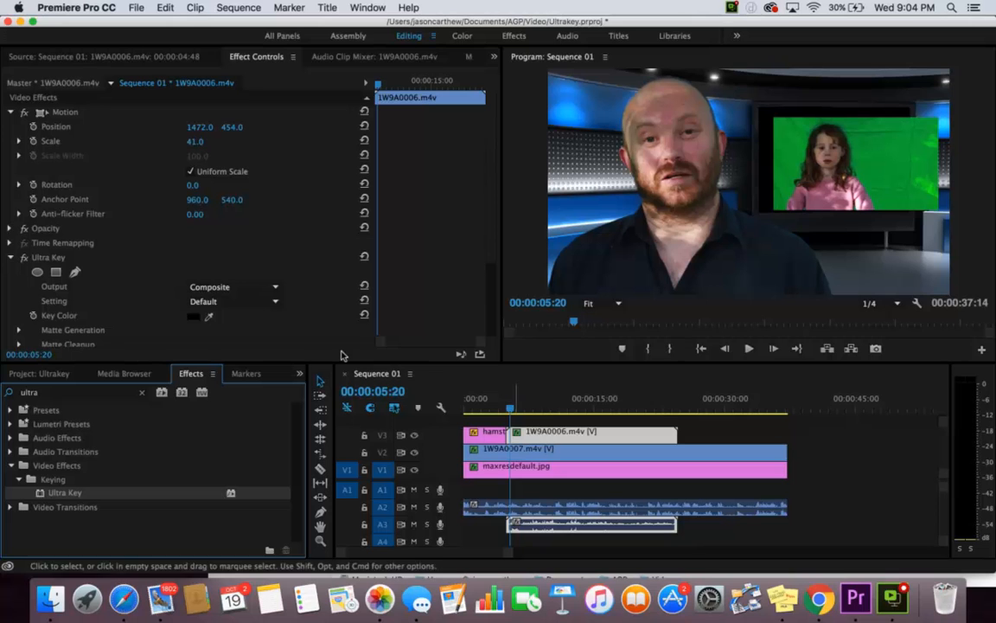
click(208, 317)
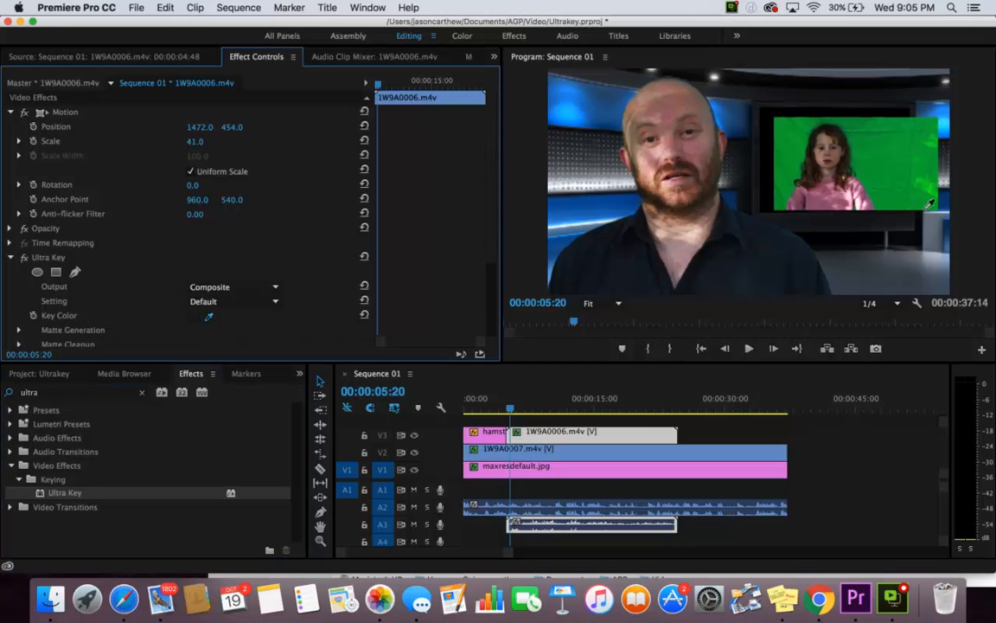
click(804, 141)
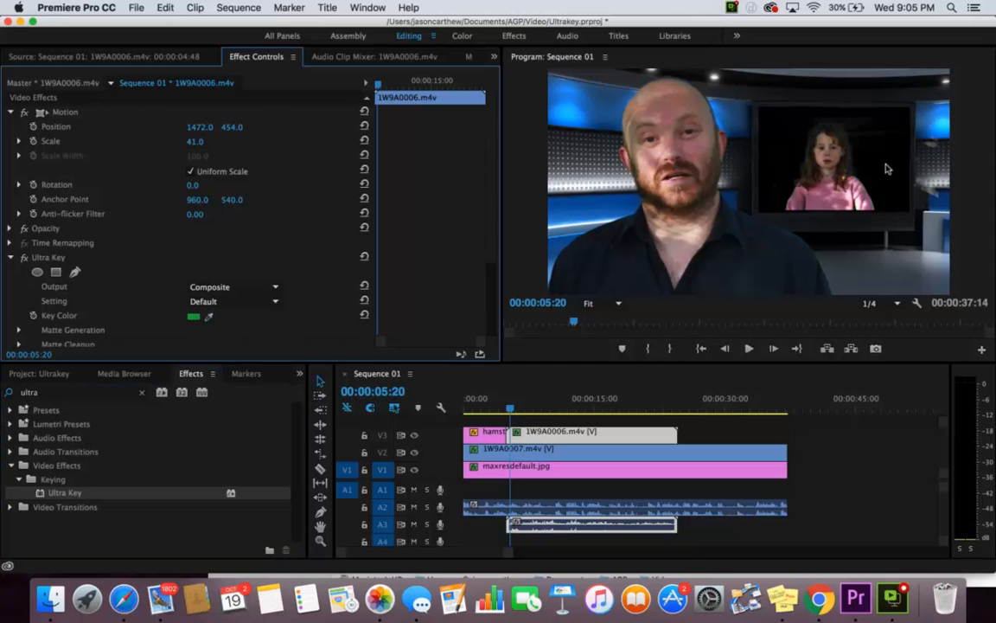
- Check the girl's key at 00:00:10:17 and set Pedestal to 100 in Ultra Key's Matte Generation settings
click(521, 408)
drag(525, 408, 553, 405)
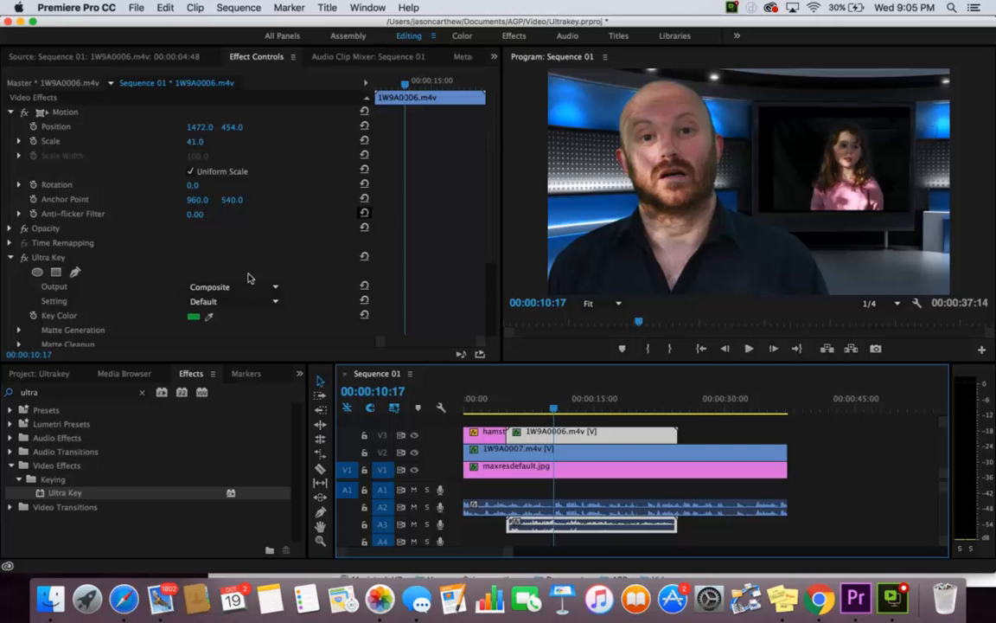
scroll(127, 269, down, 3)
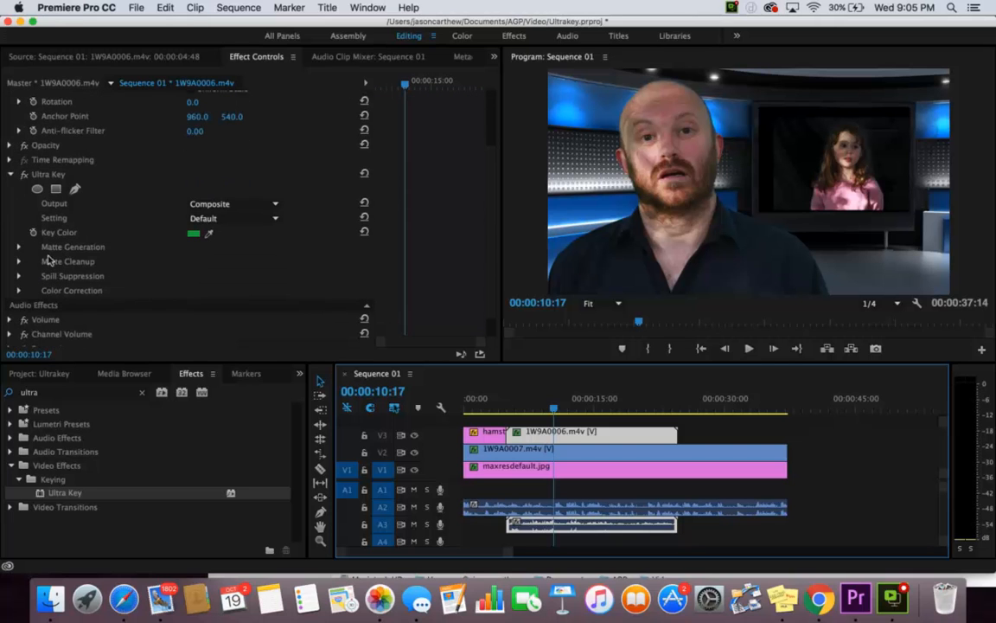
click(17, 247)
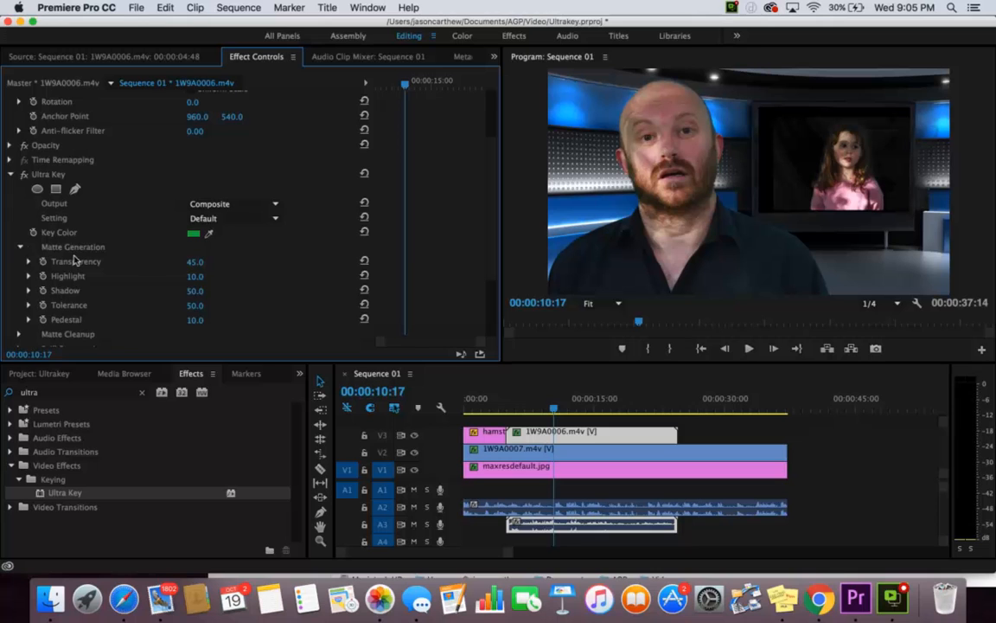
drag(194, 321, 254, 288)
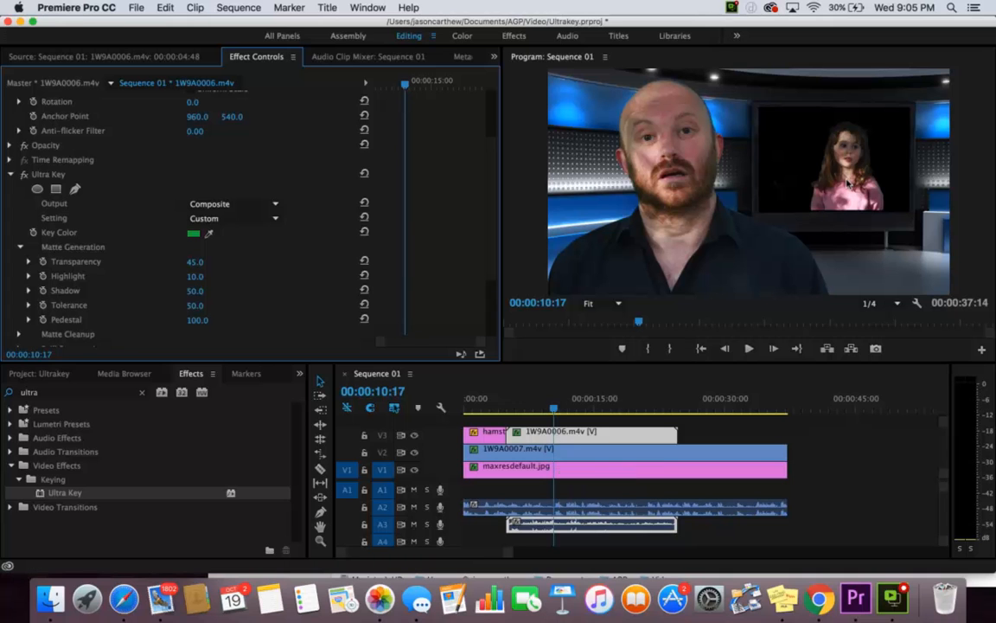
- Play part of the 1W9A0006.m4v composite and return the playhead to 00:00:03:49 over the hamsterdile.psd clip
click(536, 407)
key(space)
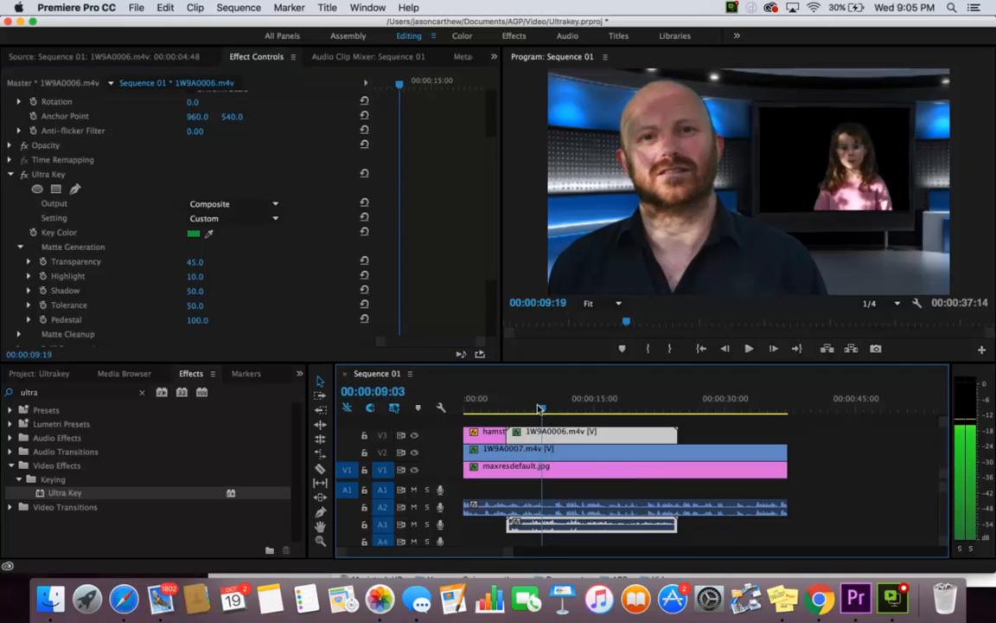
drag(527, 407, 497, 410)
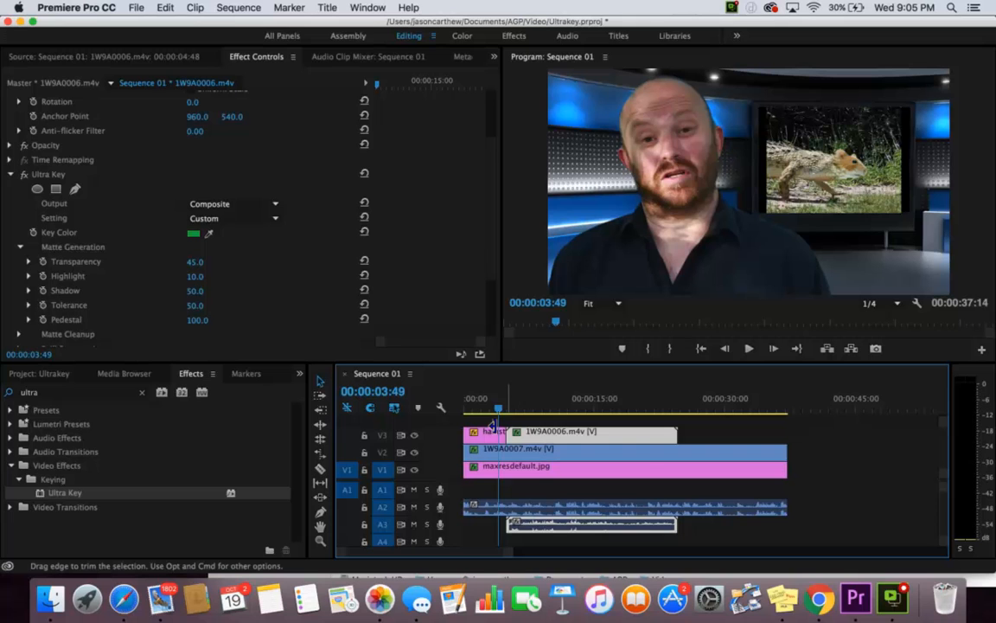
- Select the edit point between hamsterdile.psd and 1W9A0006.m4v on track V3
click(493, 426)
right_click(505, 432)
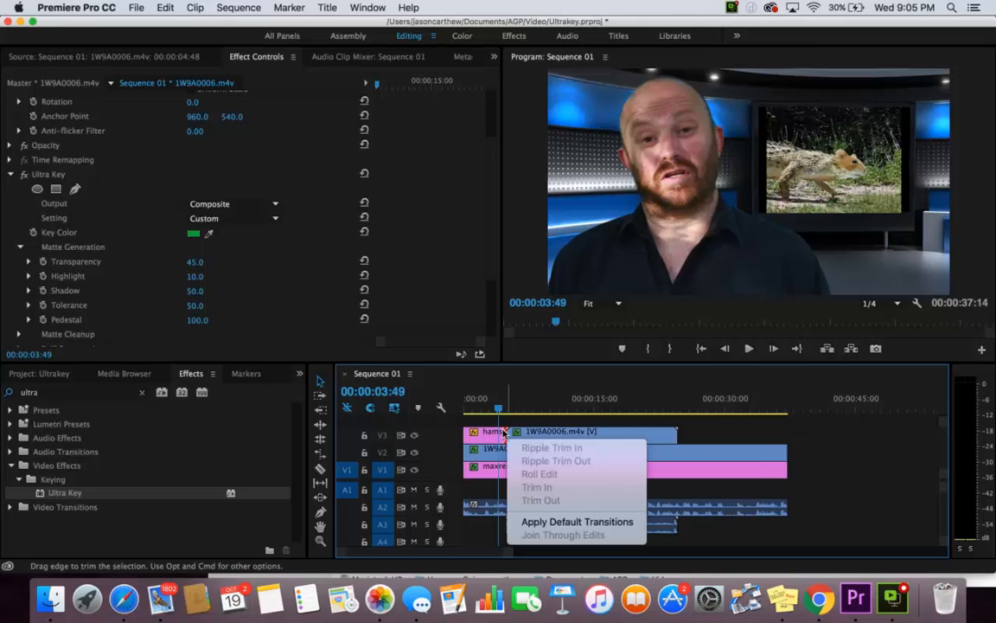
click(505, 430)
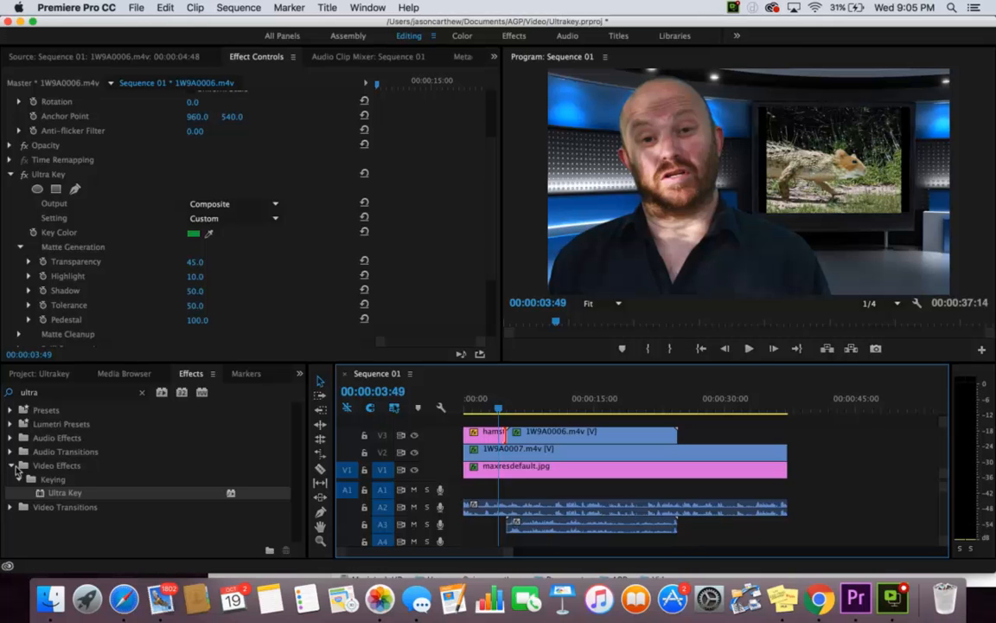
- Clear the effects search and expand the Video Transitions category with its 3D Motion group
click(9, 508)
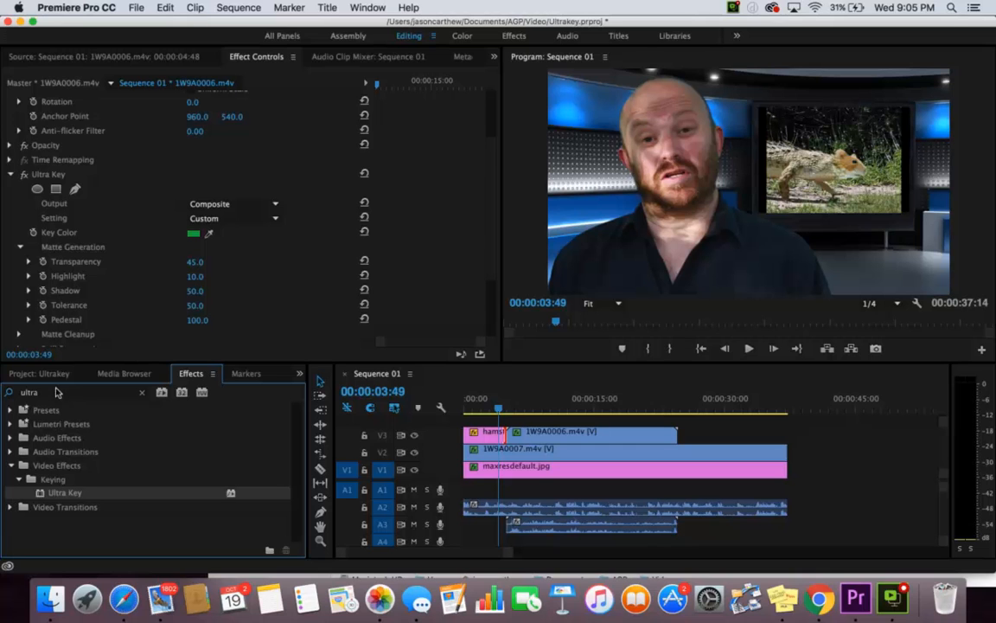
click(53, 392)
key(BackSpace)
key(BackSpace)
key(BackSpace)
key(BackSpace)
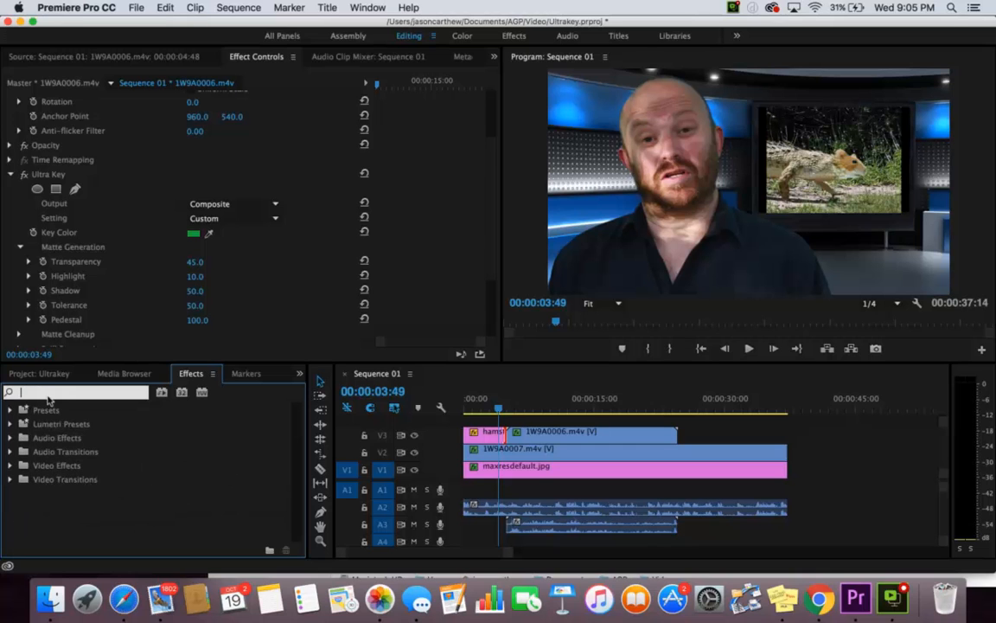
click(10, 478)
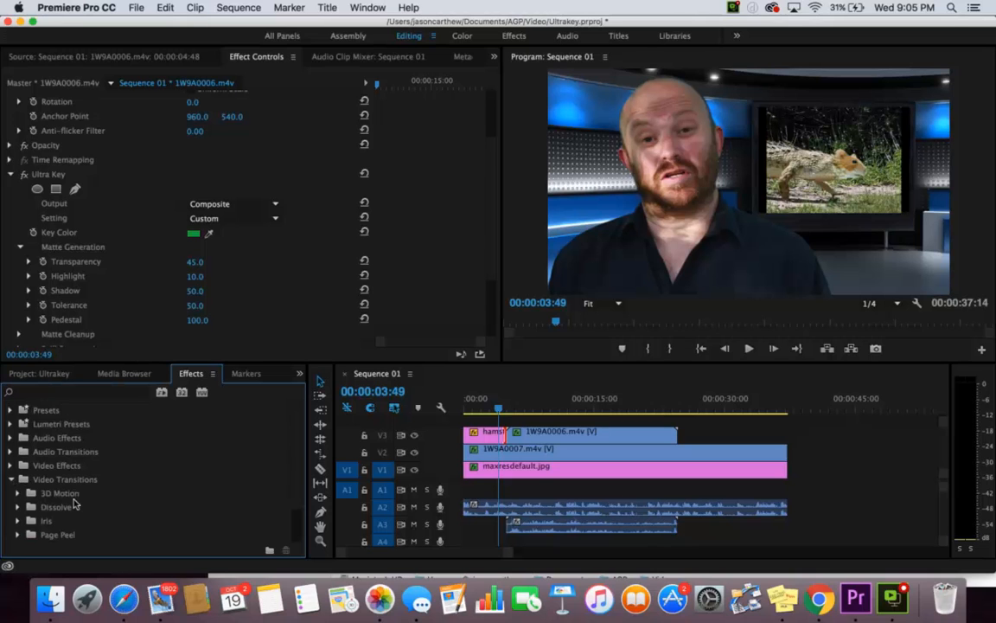
scroll(73, 503, down, 2)
click(18, 451)
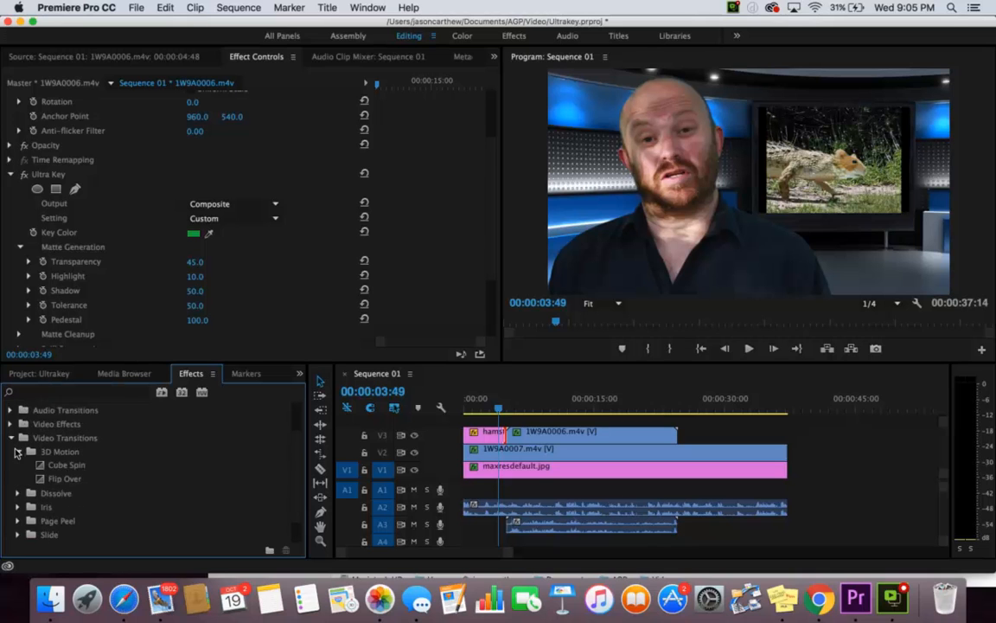
- Try to apply the Cube Spin transition at the cut between hamsterdile.psd and 1W9A0006.m4v
click(42, 467)
click(41, 478)
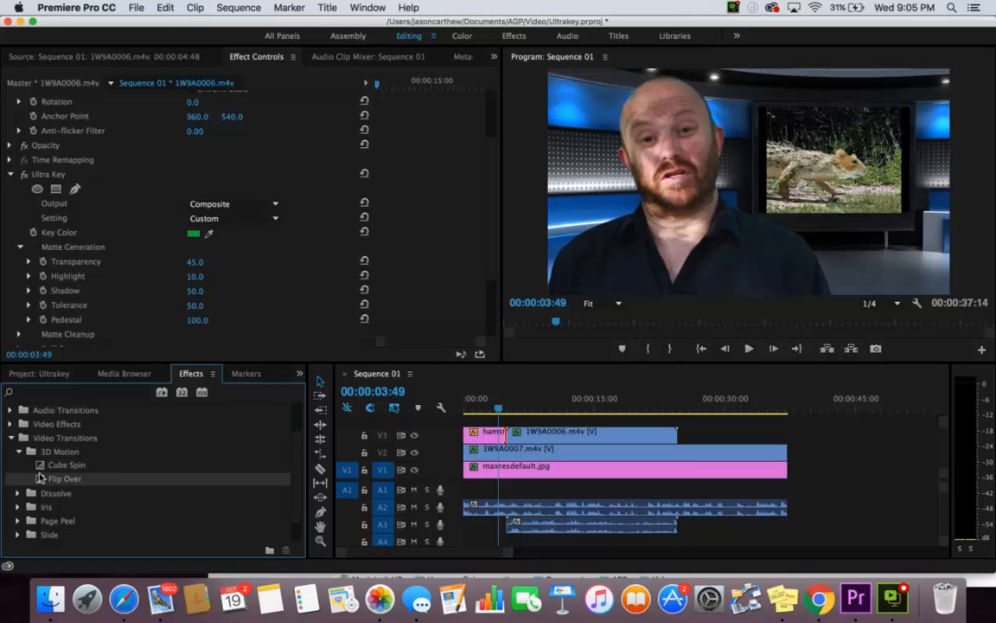
click(38, 466)
drag(39, 465, 506, 407)
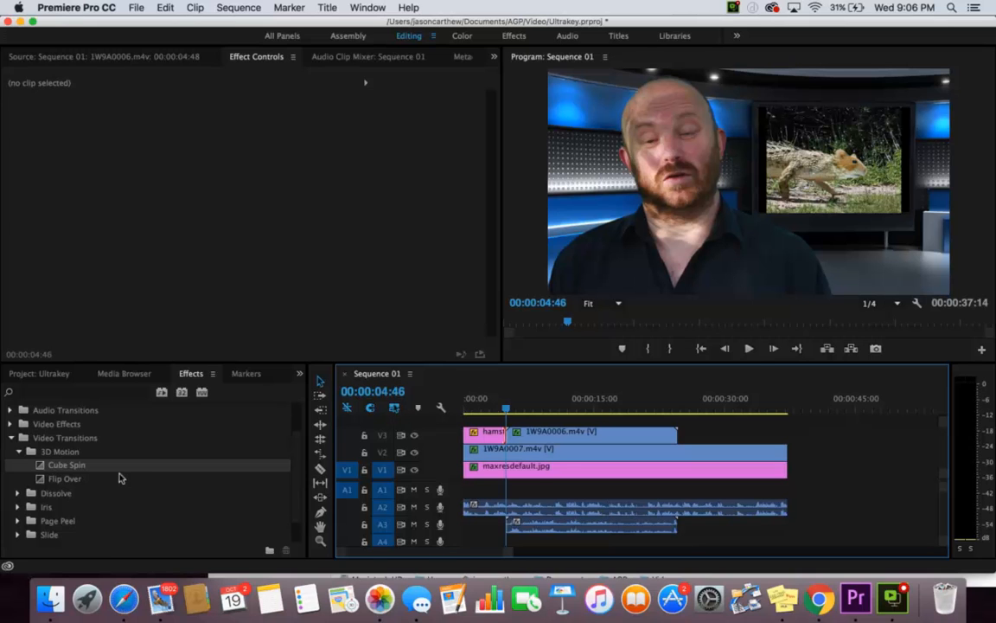
- Try to apply the Page Peel transition at the cut between the two V3 clips
click(57, 491)
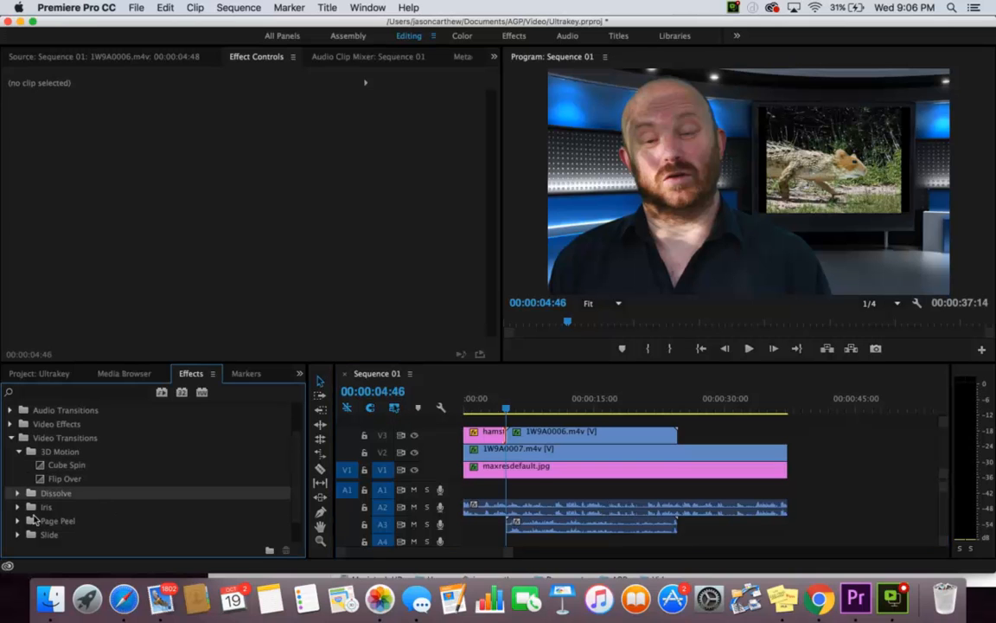
click(18, 520)
click(44, 534)
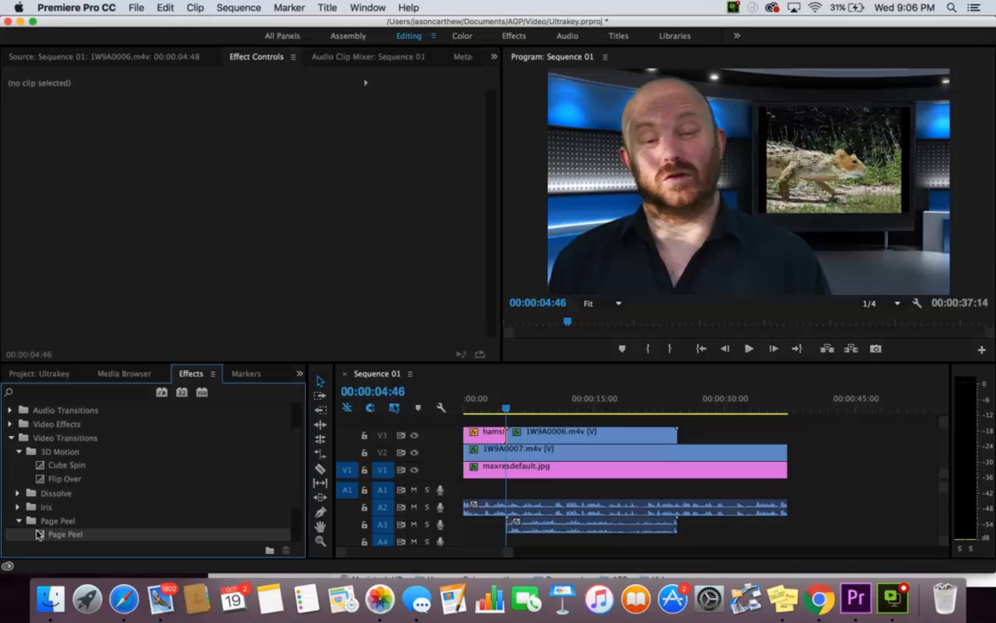
drag(38, 534, 508, 407)
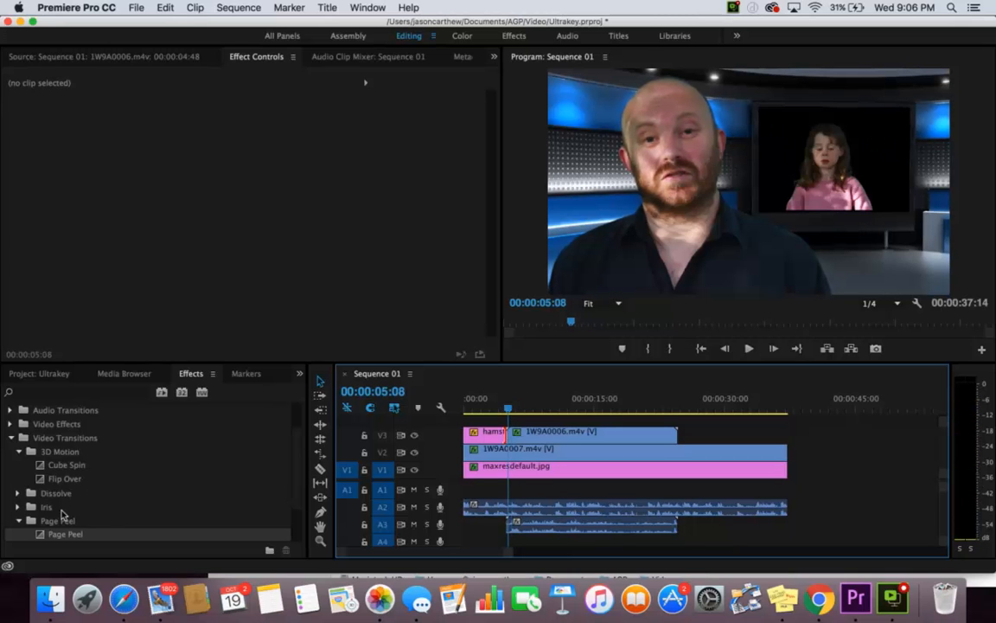
- Apply the default transition at the cut between hamsterdile.psd and 1W9A0006.m4v on V3
right_click(505, 433)
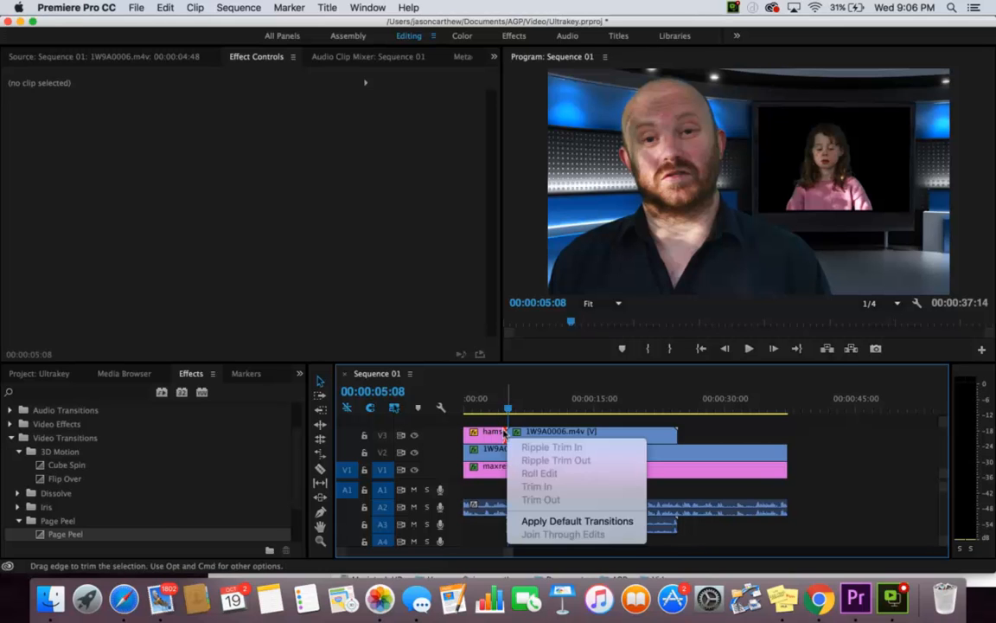
click(576, 521)
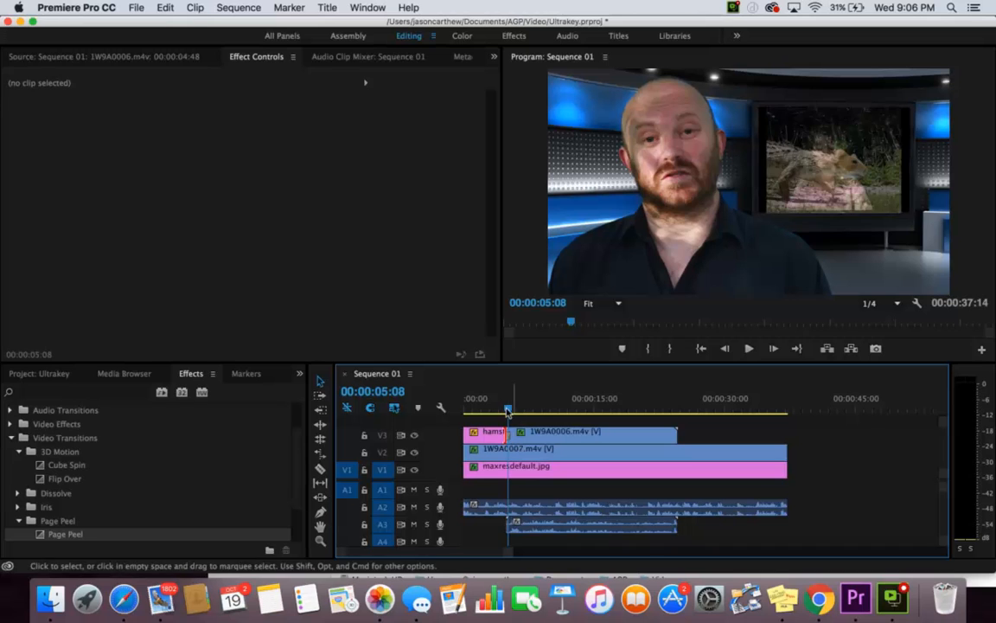
- Play and scrub through the transition between the two V3 clips and past the end of 1W9A0006.m4v
key(space)
mouse_move(516, 407)
mouse_down()
mouse_move(494, 404)
mouse_move(528, 404)
mouse_up()
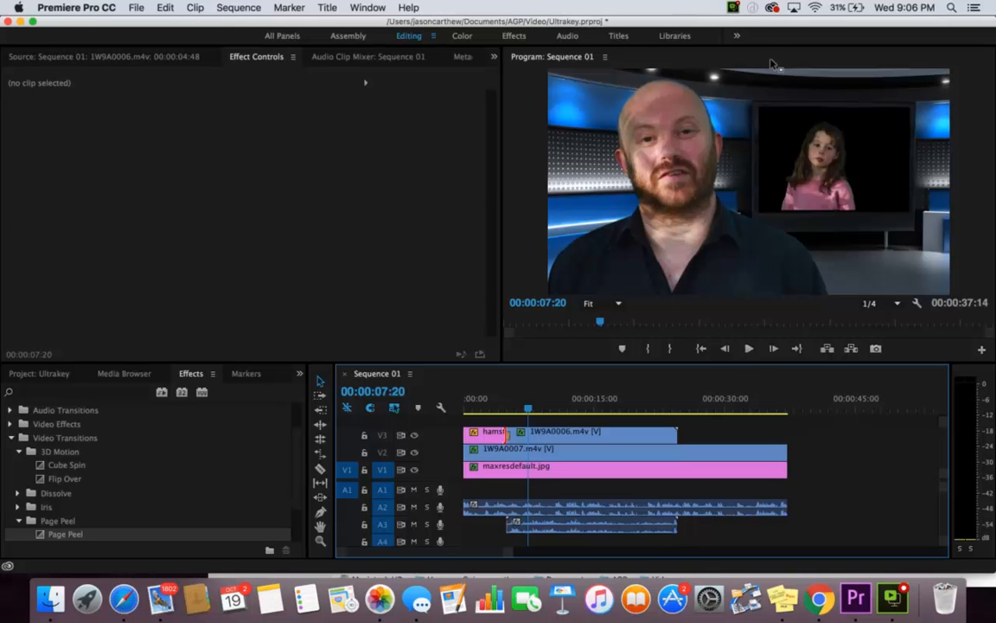
drag(525, 407, 495, 405)
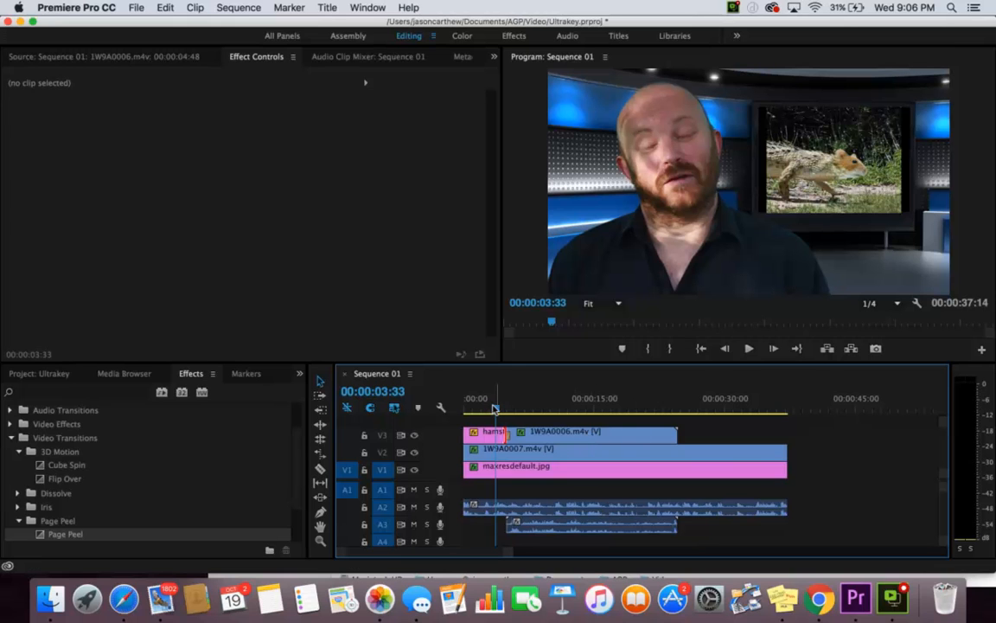
mouse_move(494, 406)
mouse_down()
mouse_move(547, 404)
mouse_move(498, 405)
mouse_move(512, 405)
mouse_up()
drag(573, 398, 697, 397)
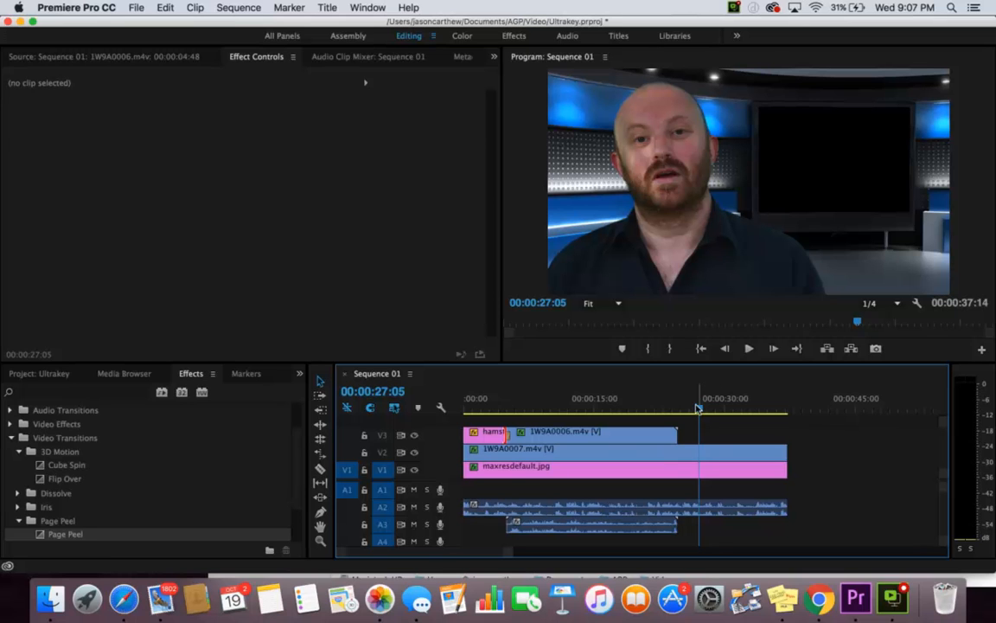
drag(702, 407, 708, 406)
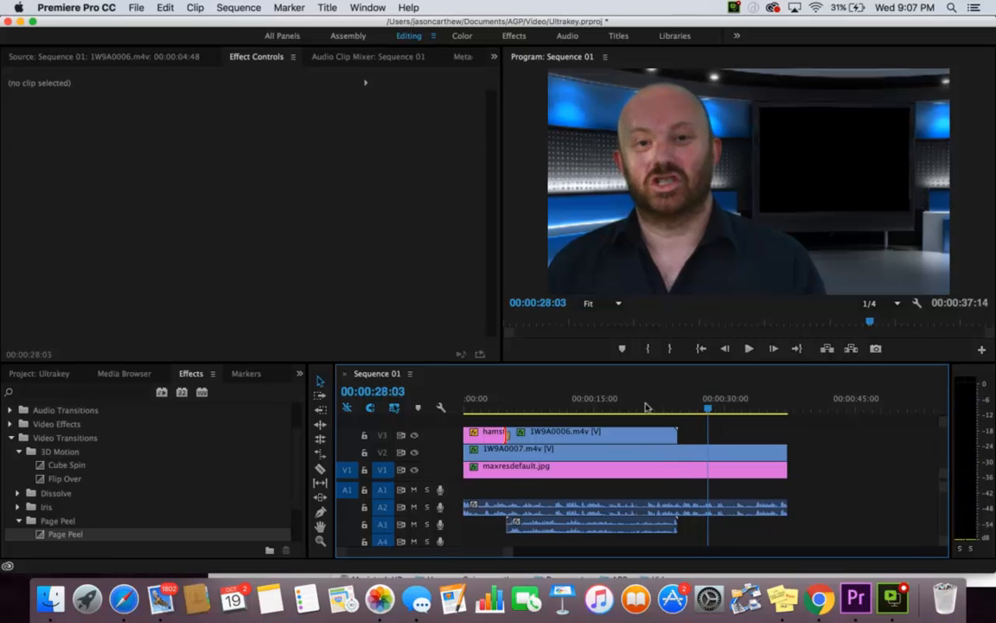
- Delete 1W9A0007.m4v from V2 and extend maxresdefault.jpg on V1 to about 00:00:51:29
click(589, 451)
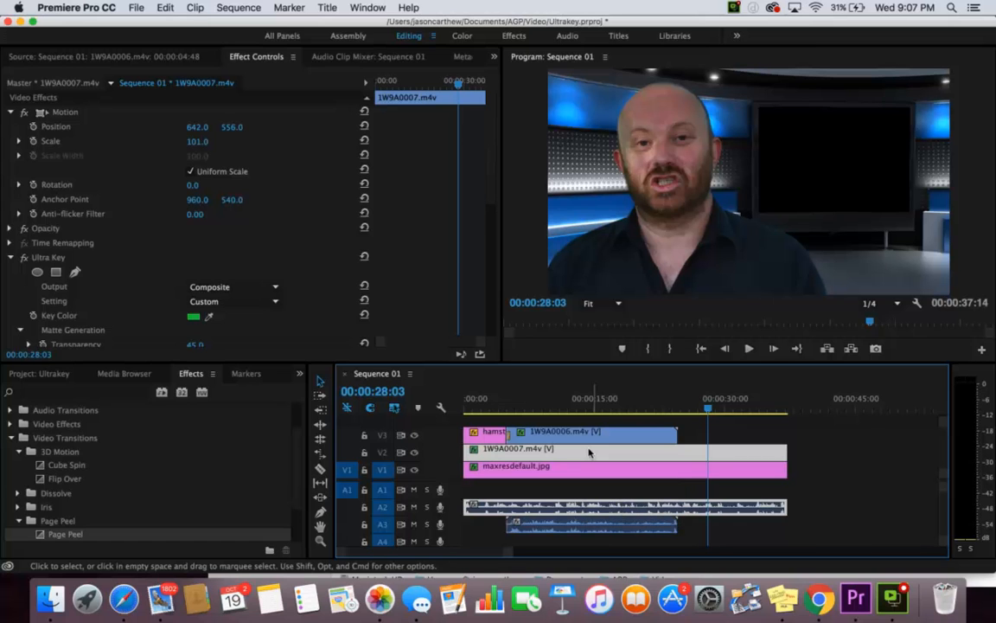
key(Delete)
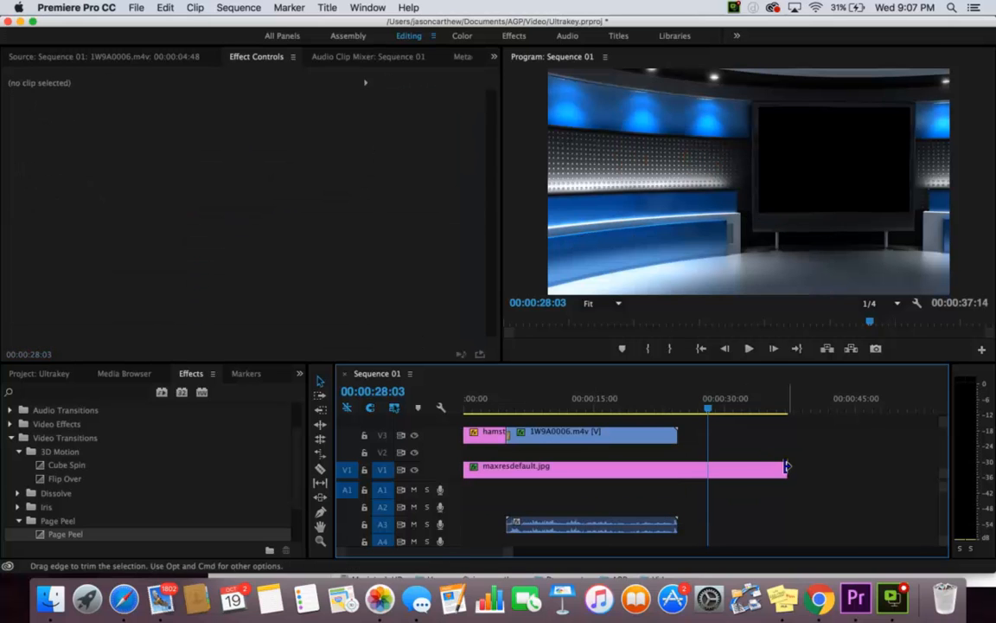
drag(785, 469, 904, 468)
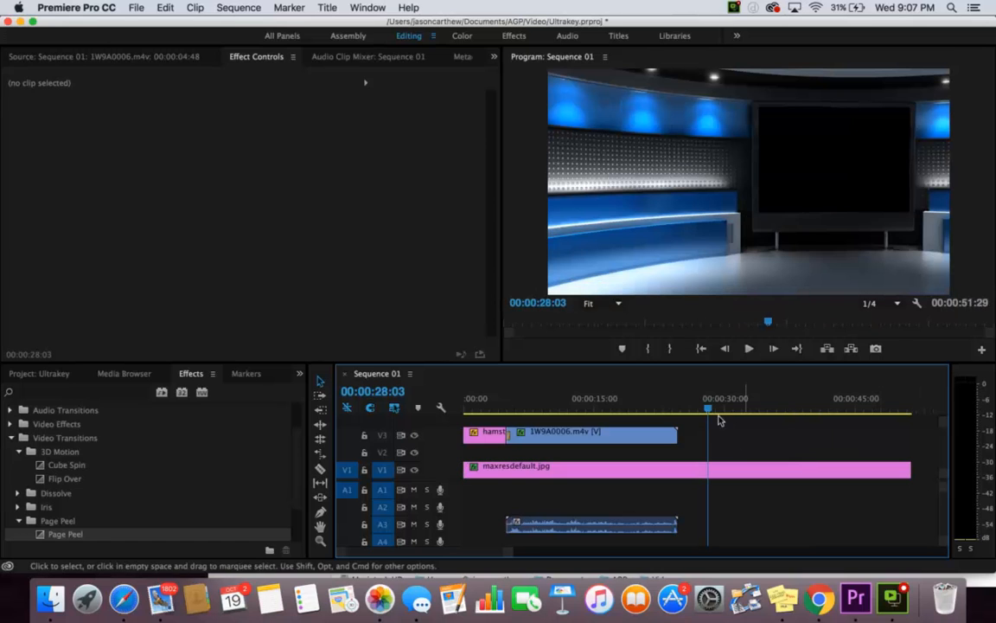
- Locate 1W9A0008.m4v among the media files in the Video folder and open it in the Source monitor
click(46, 521)
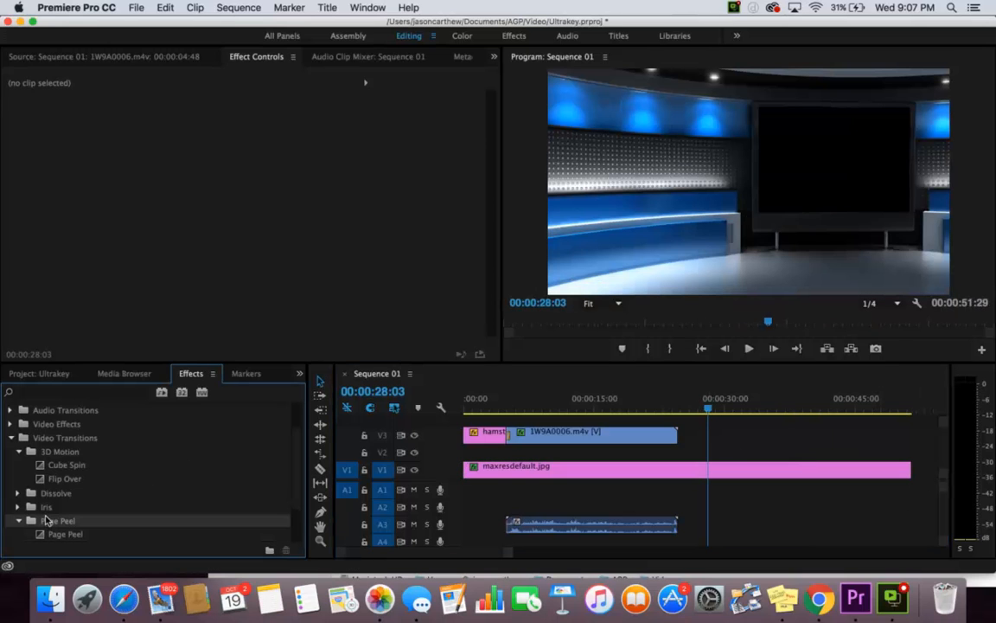
scroll(55, 447, down, 3)
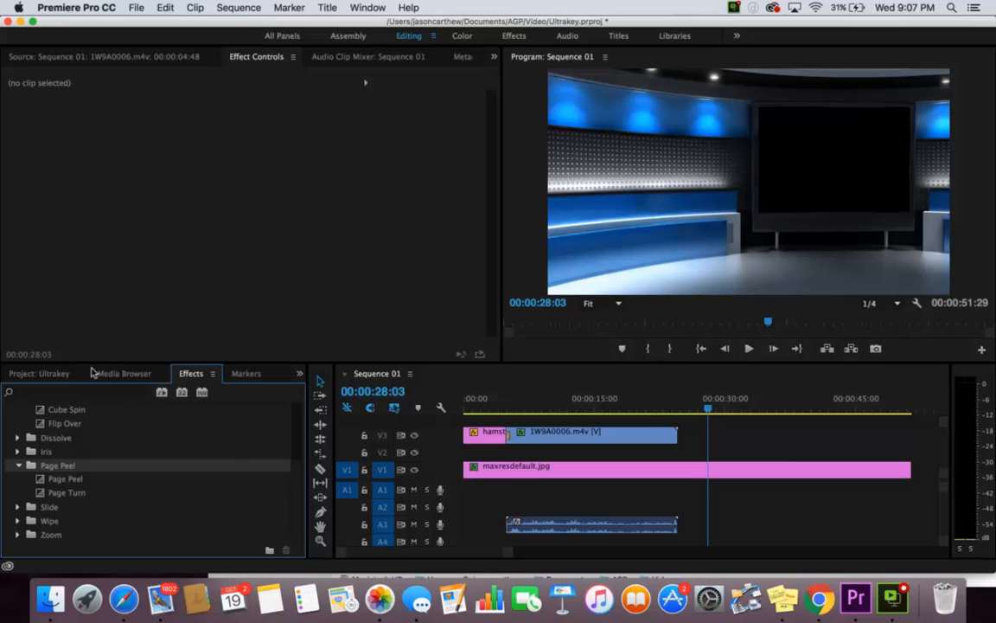
click(121, 374)
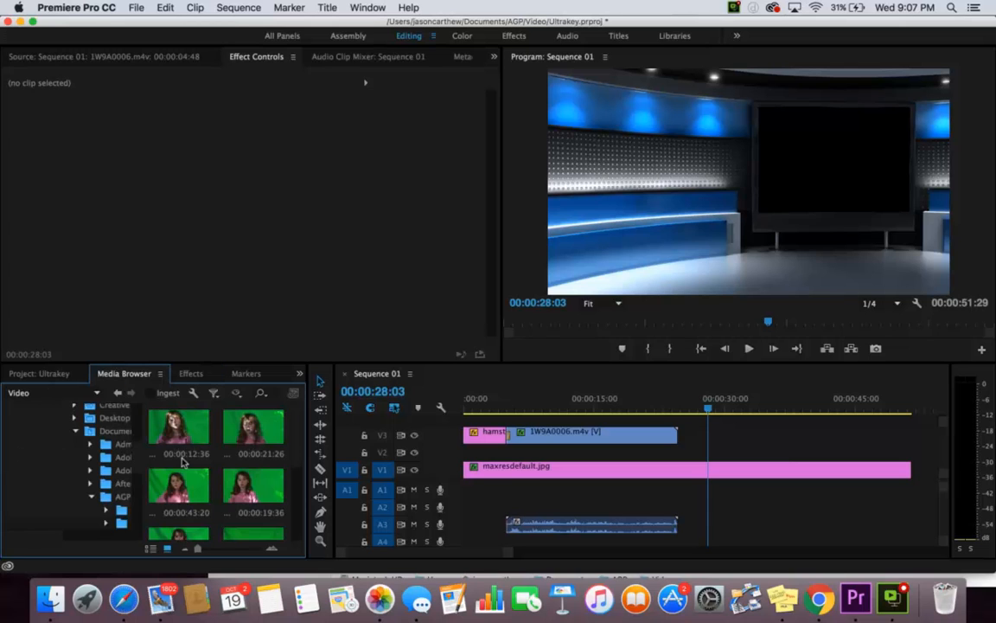
scroll(211, 500, up, 2)
scroll(211, 500, down, 2)
click(62, 374)
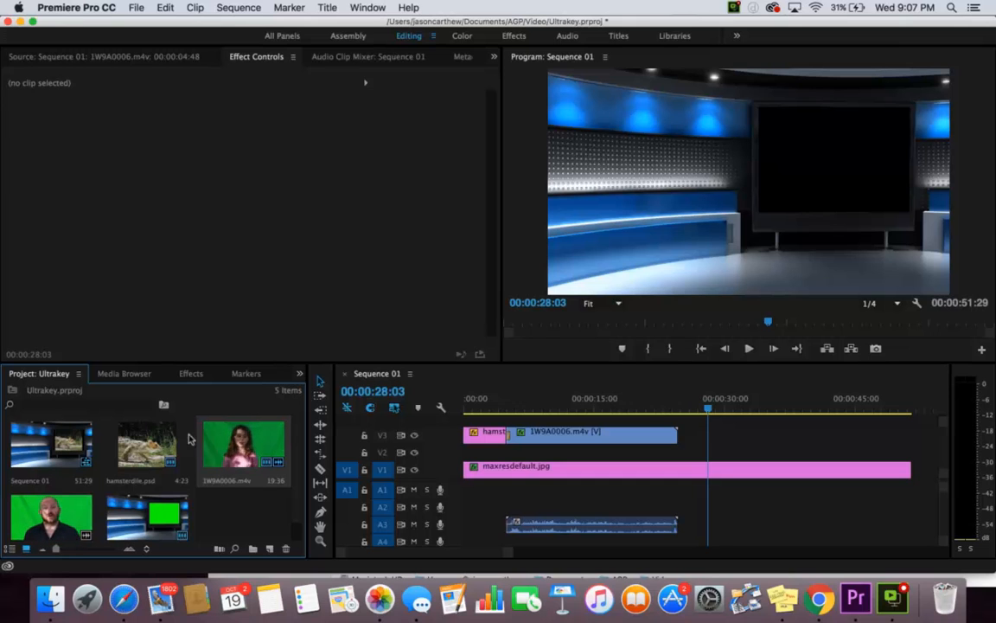
click(121, 373)
scroll(226, 490, up, 1)
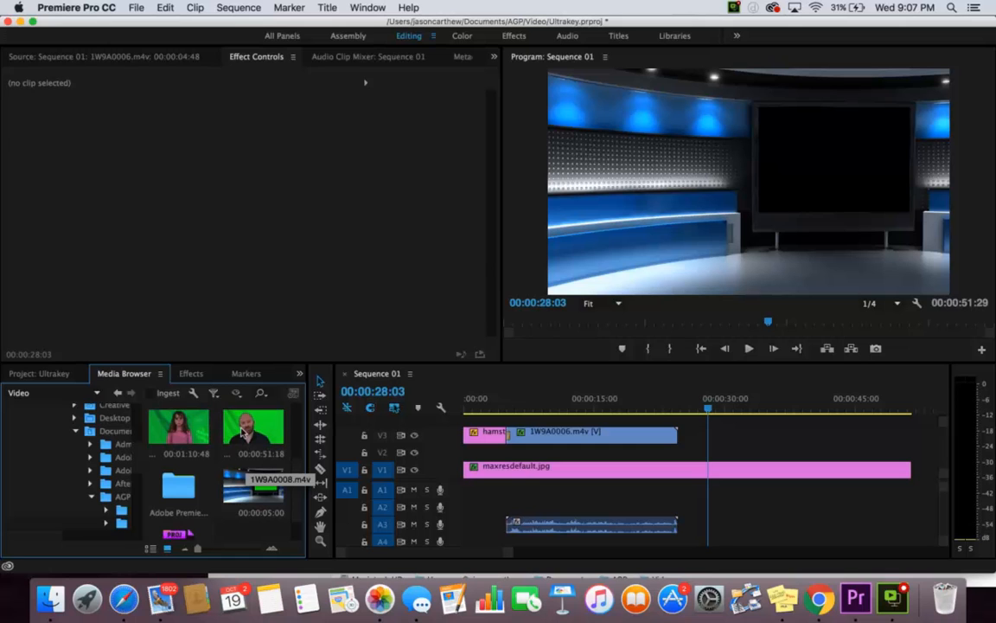
double_click(238, 431)
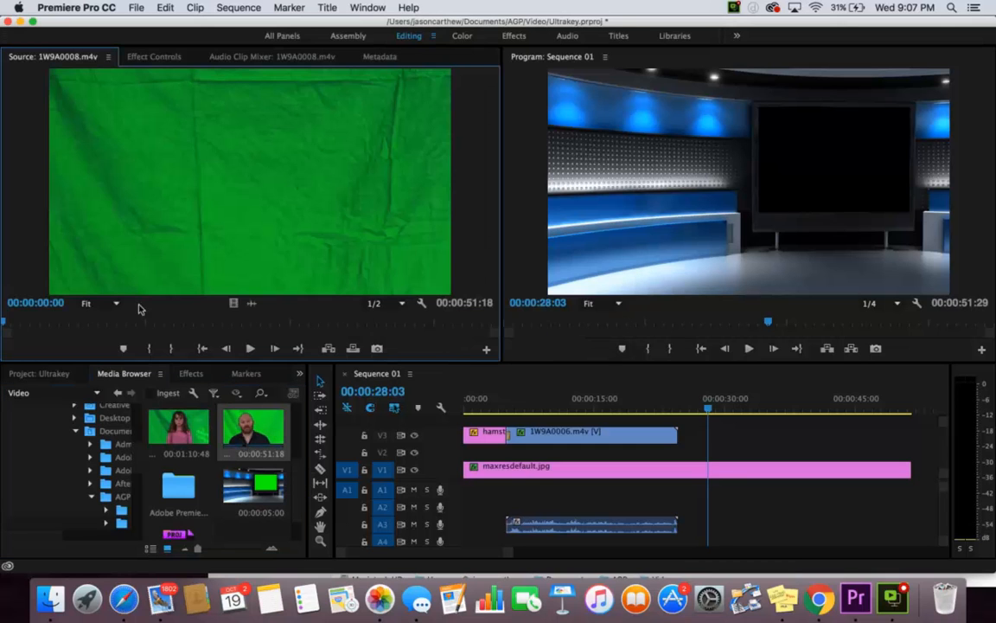
- Mark a range of about 00:00:01:44 ending at 00:00:37:09 in 1W9A0008.m4v and place it on V3 at 00:00:28:03
drag(4, 323, 357, 320)
key(i)
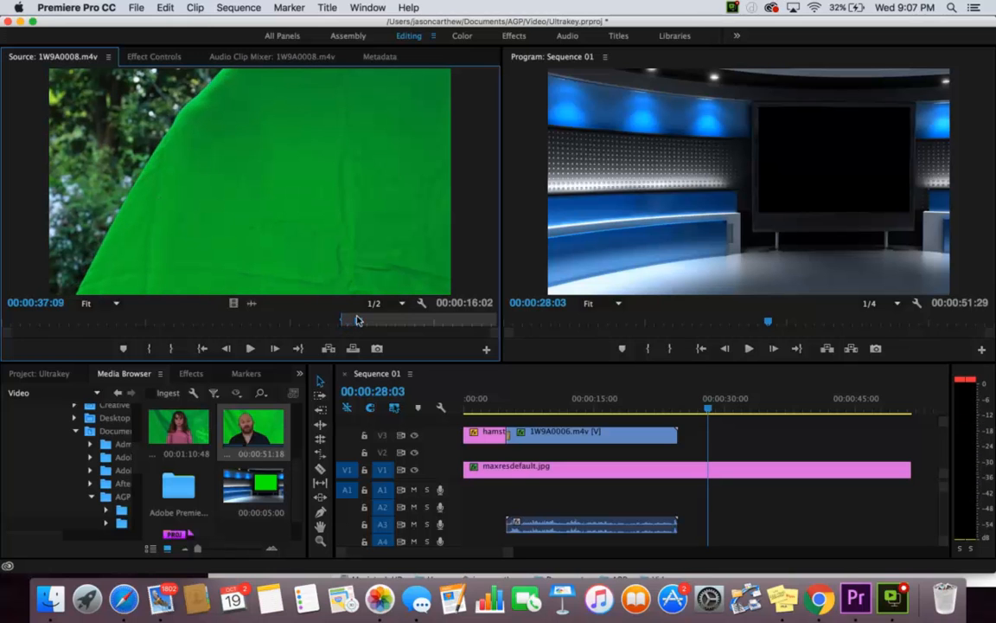
key(o)
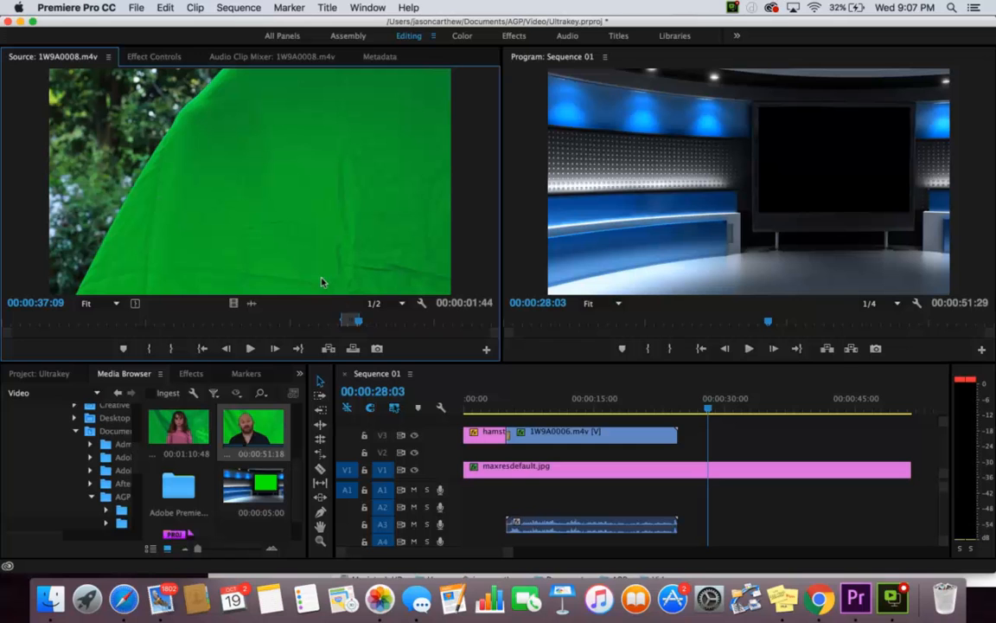
drag(214, 199, 708, 408)
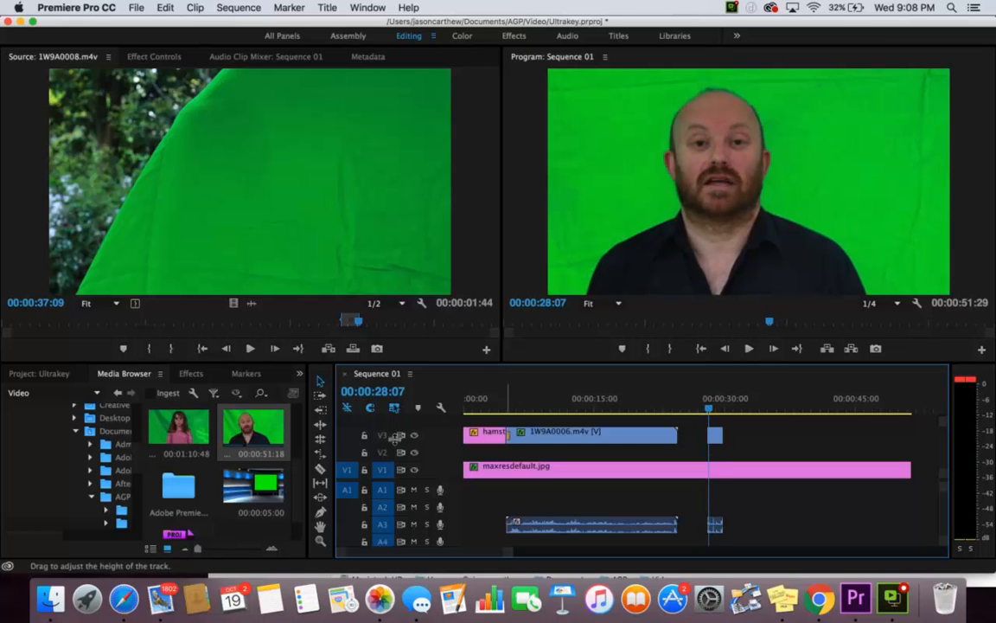
- Search the effects for "ultra" and apply Ultra Key to the 1W9A0008.m4v clip on V3
click(189, 374)
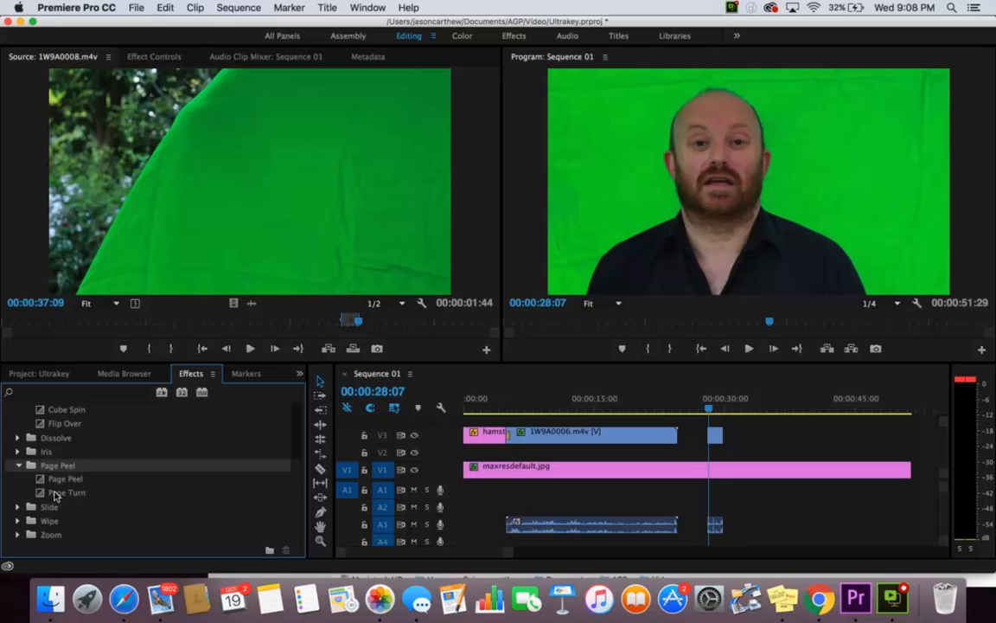
click(87, 393)
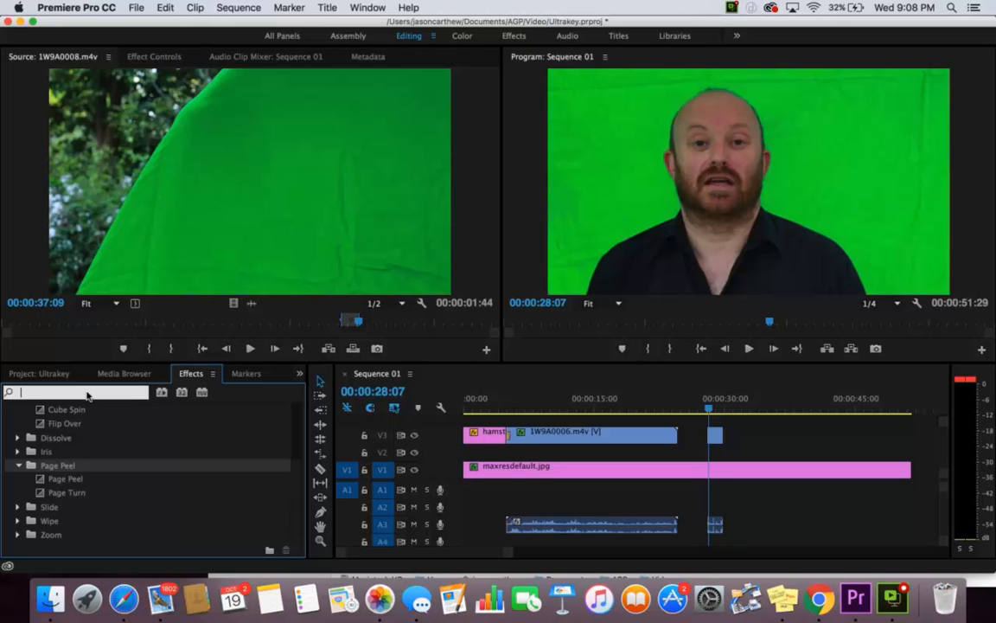
text(ultra)
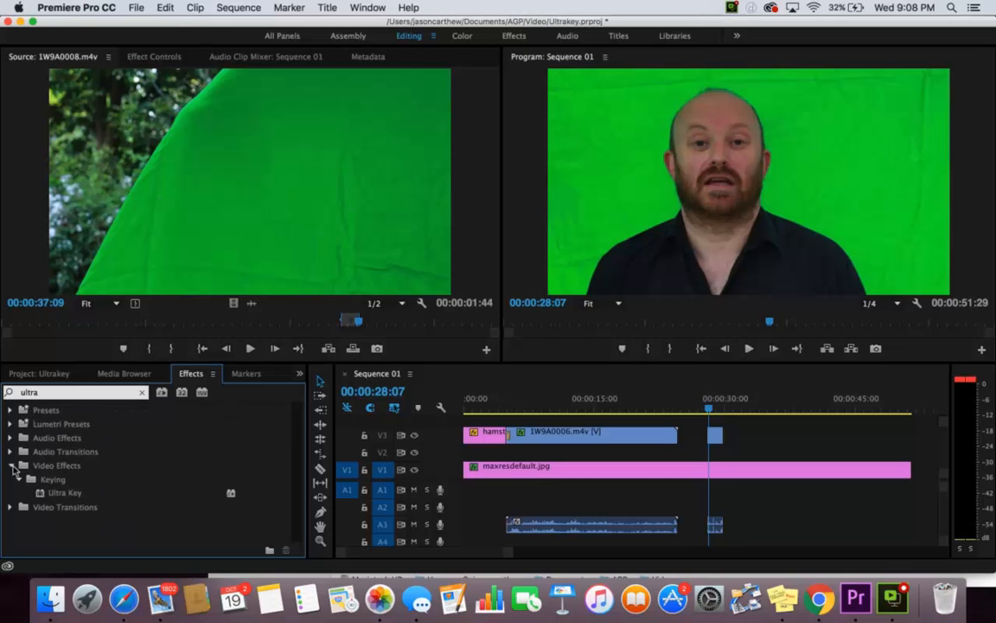
click(41, 493)
drag(40, 493, 714, 435)
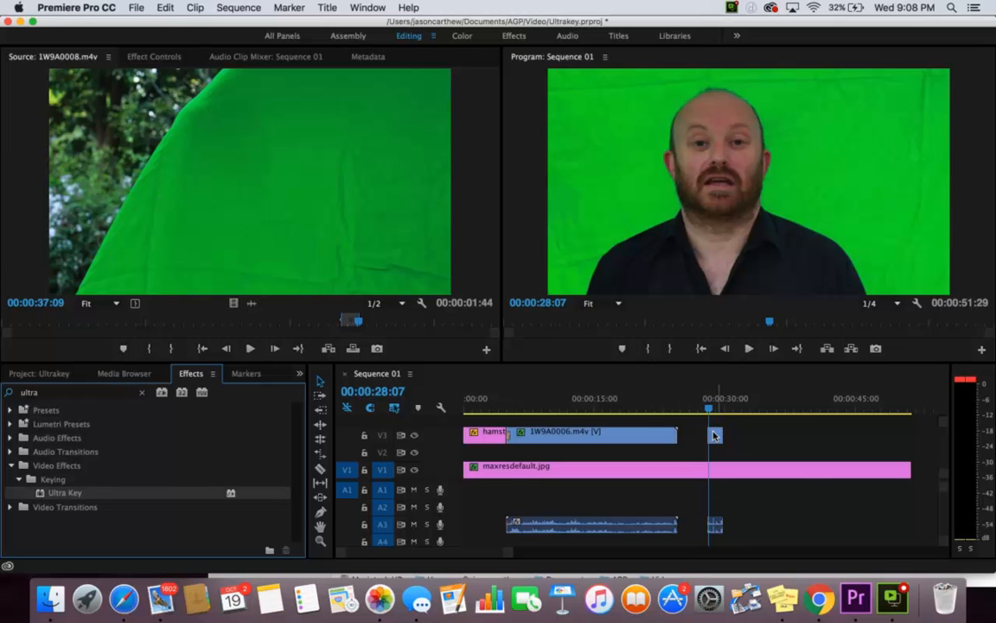
- Sample the green backdrop beside the presenter as the Ultra Key color for 1W9A0008.m4v and preview the keyed clip
double_click(714, 435)
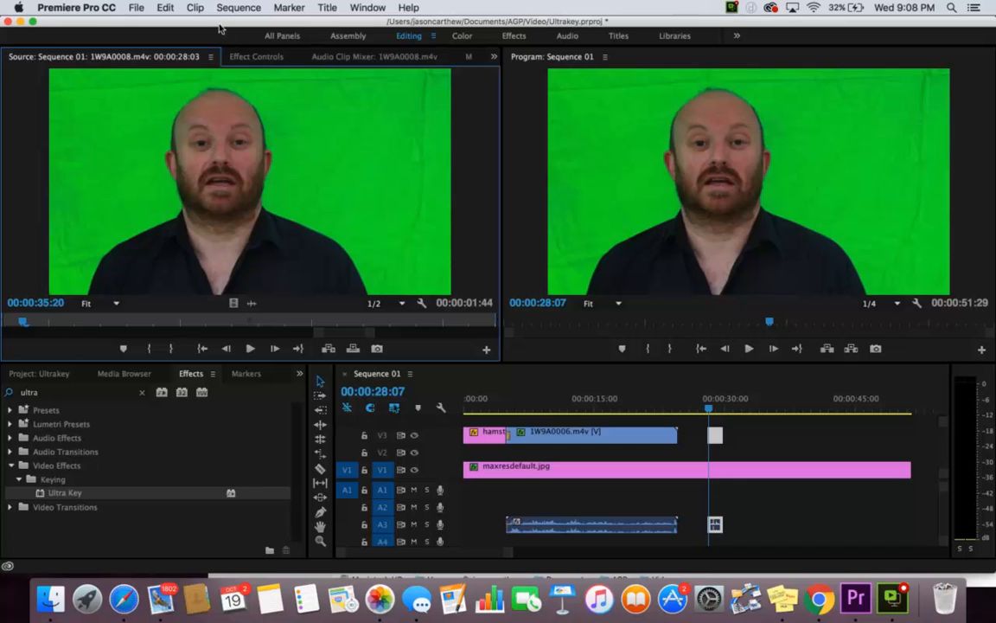
click(241, 57)
drag(208, 316, 607, 143)
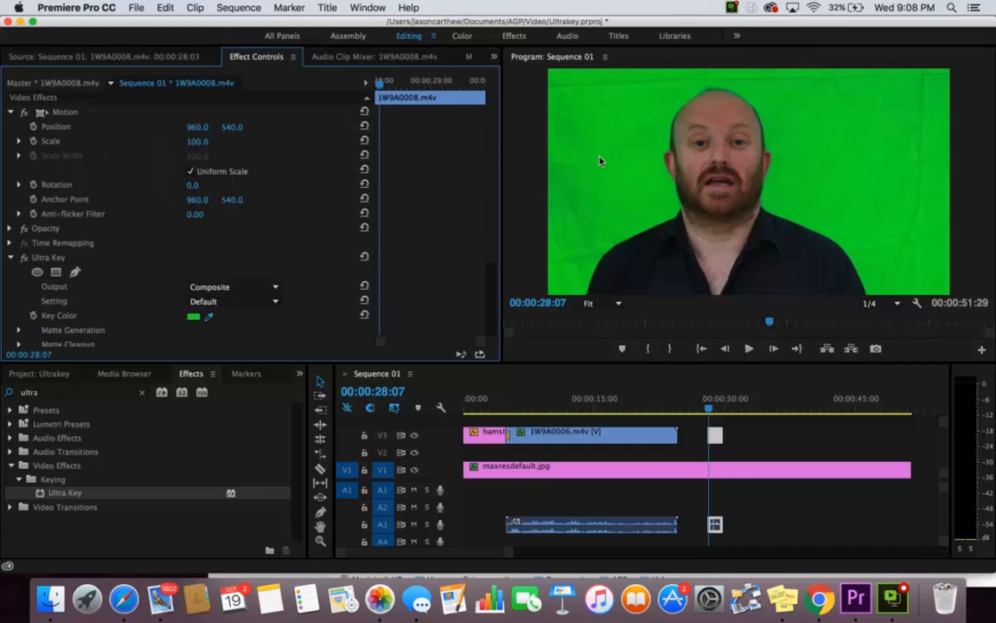
mouse_move(707, 406)
mouse_down()
mouse_move(717, 406)
mouse_move(705, 406)
mouse_up()
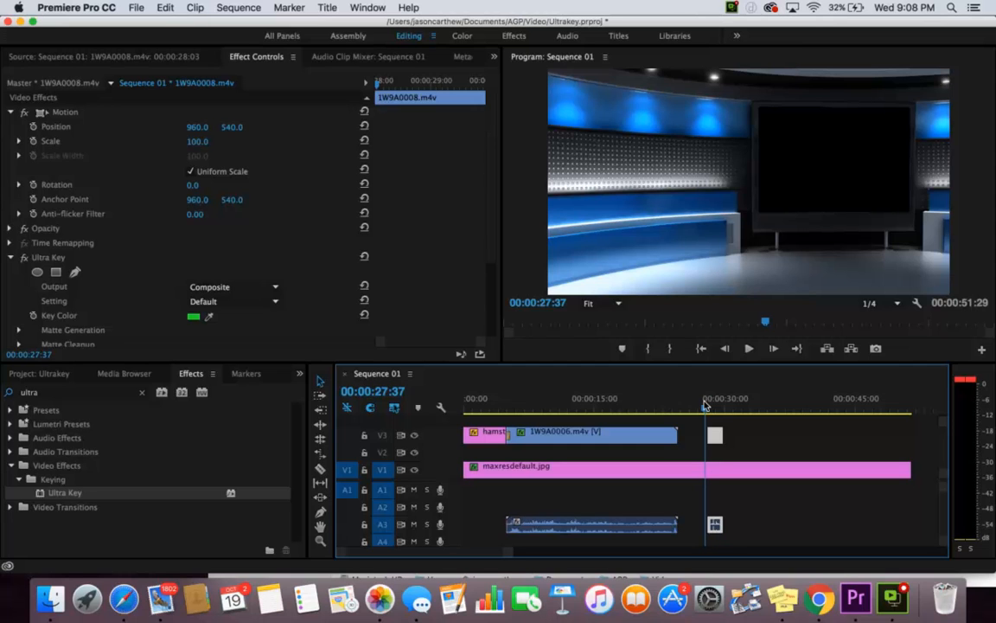
drag(705, 406, 713, 406)
drag(715, 407, 715, 407)
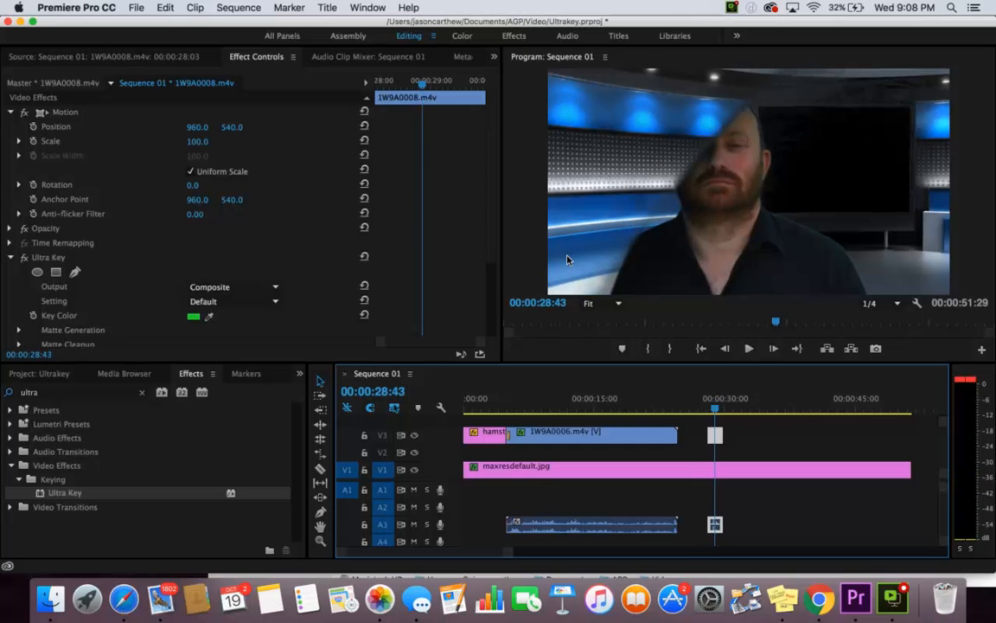
- Set the Ultra Key Matte Generation Pedestal of 1W9A0008.m4v to 100 and scrub back to just before the clip
click(17, 329)
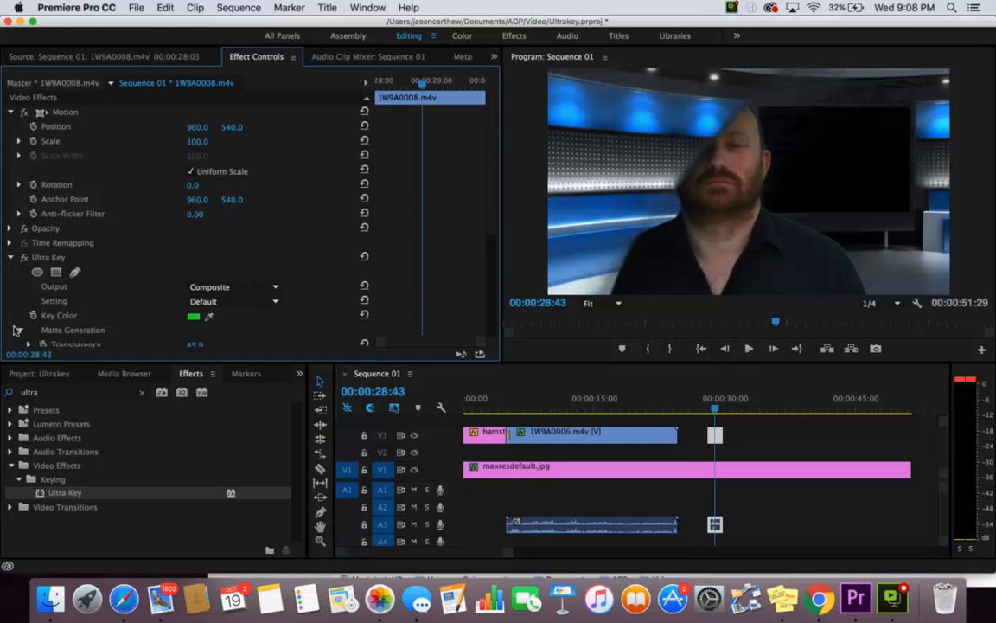
scroll(83, 281, down, 7)
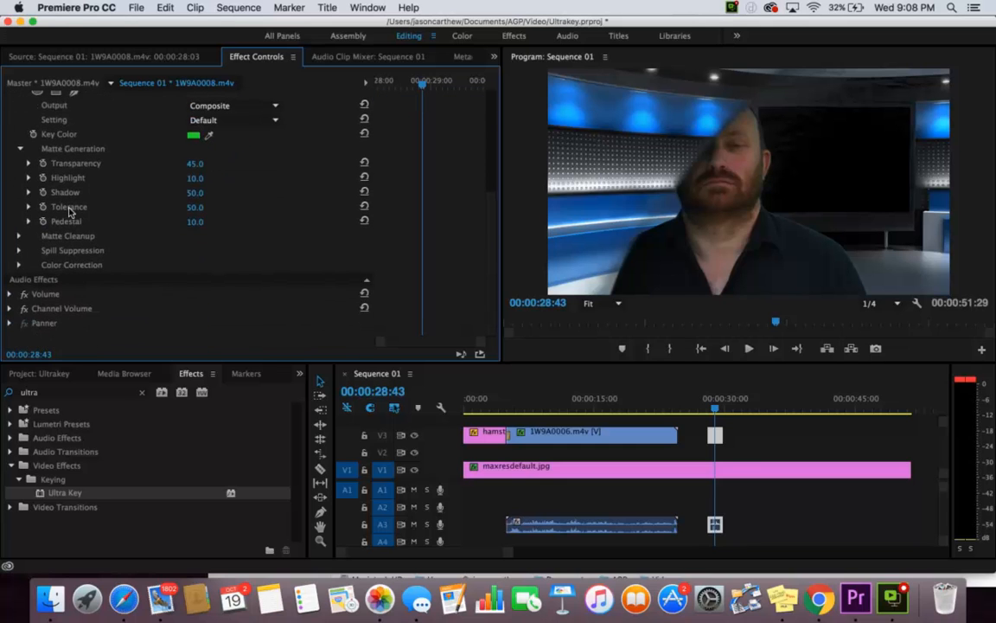
drag(189, 224, 271, 223)
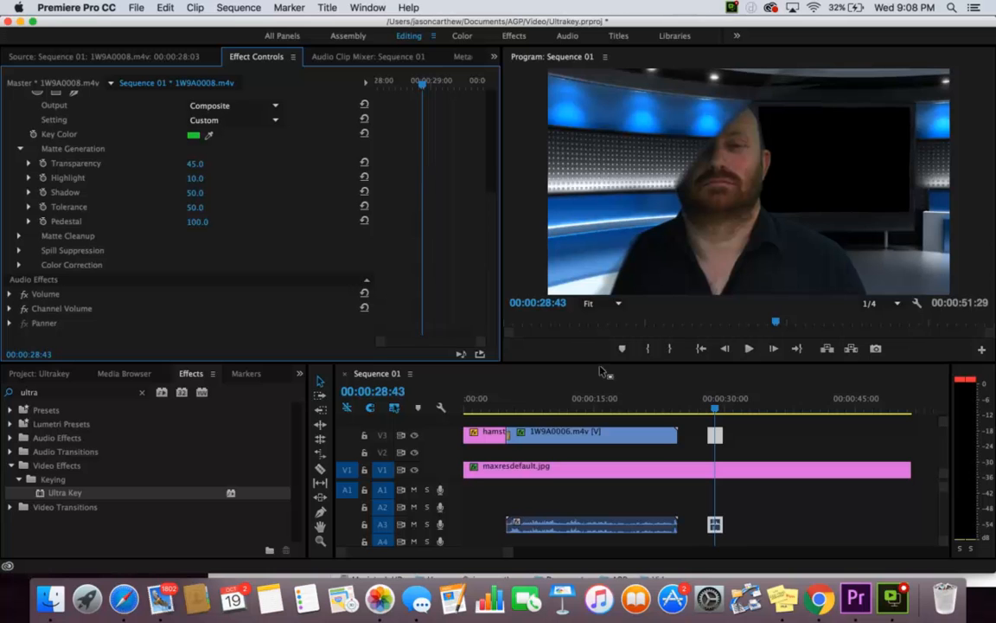
mouse_move(714, 407)
mouse_down()
mouse_move(723, 406)
mouse_move(705, 407)
mouse_up()
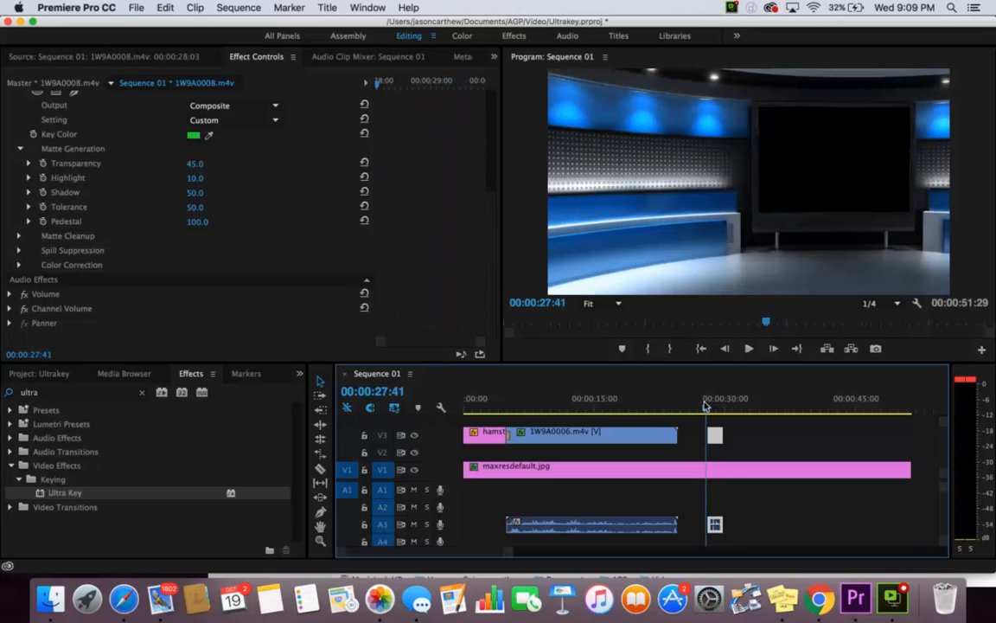